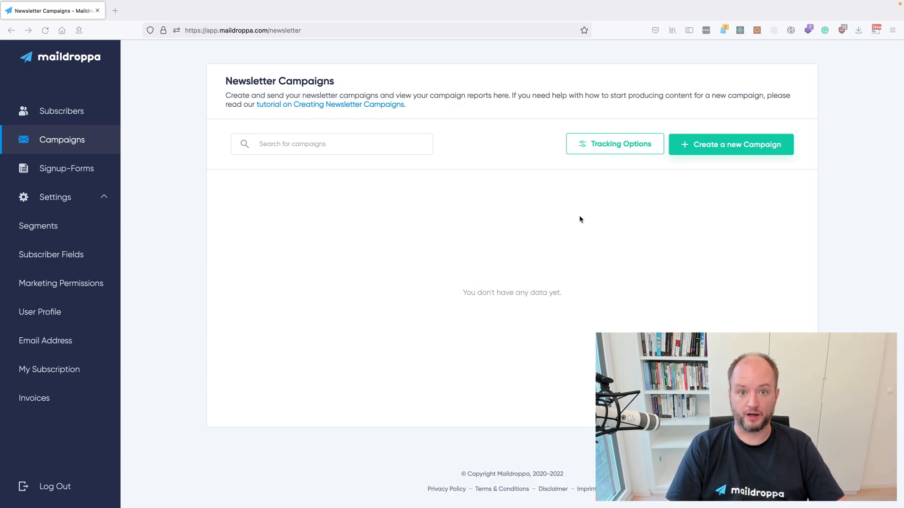
# Enable both Open Tracking and Click Tracking in the campaign tracking options and save them
pyautogui.click(607, 144)
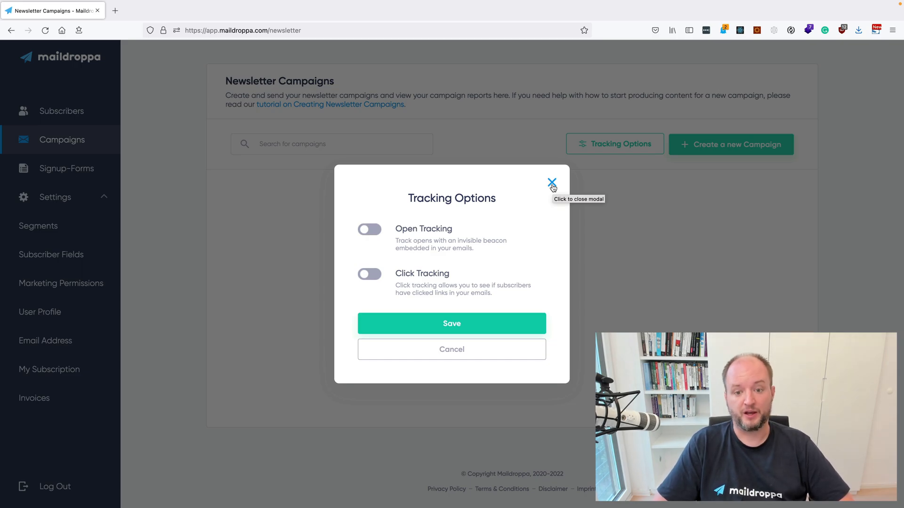
pyautogui.click(552, 183)
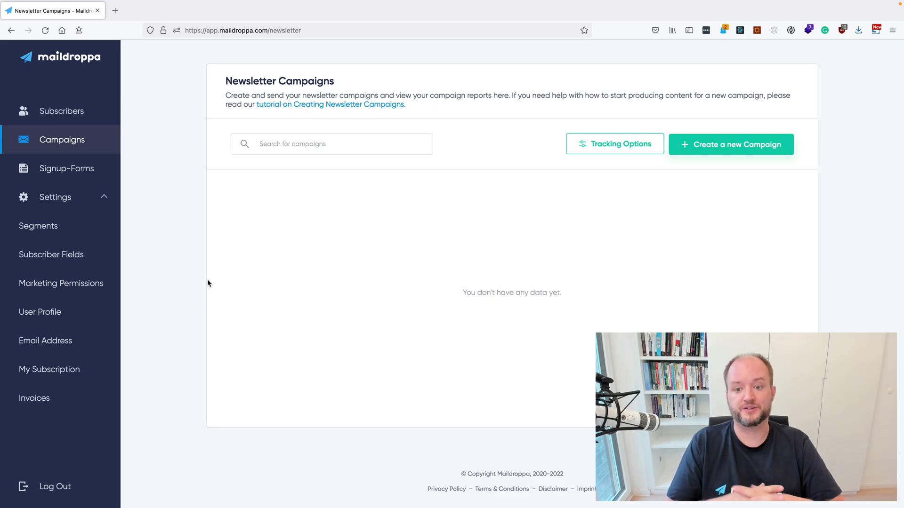
pyautogui.click(633, 147)
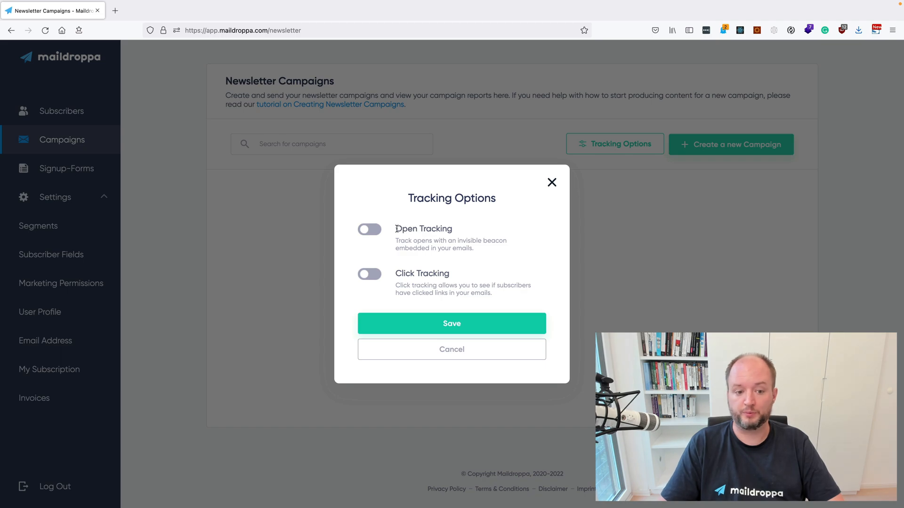
pyautogui.click(376, 230)
pyautogui.click(375, 278)
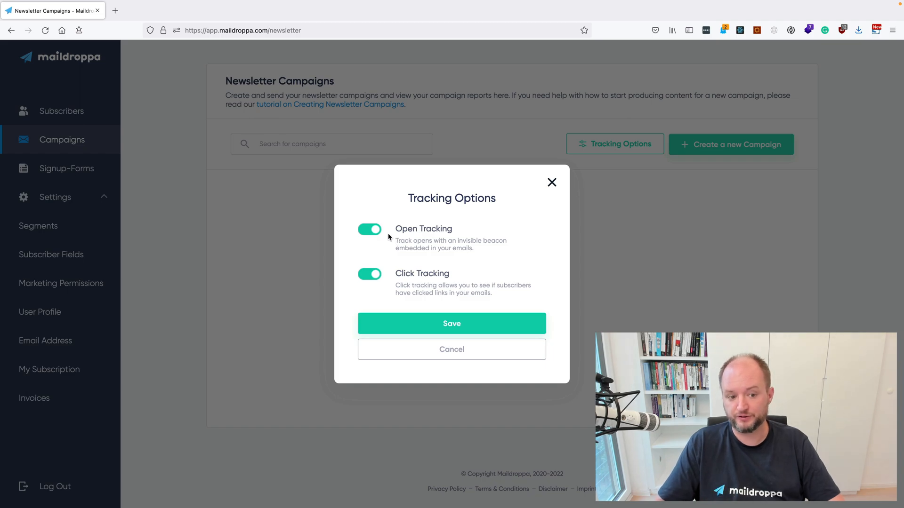
pyautogui.click(373, 231)
pyautogui.click(372, 230)
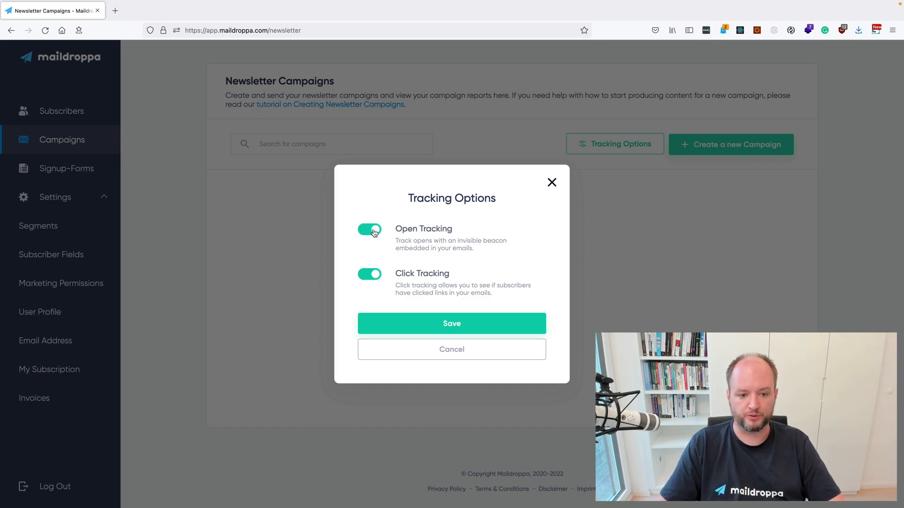
pyautogui.click(451, 325)
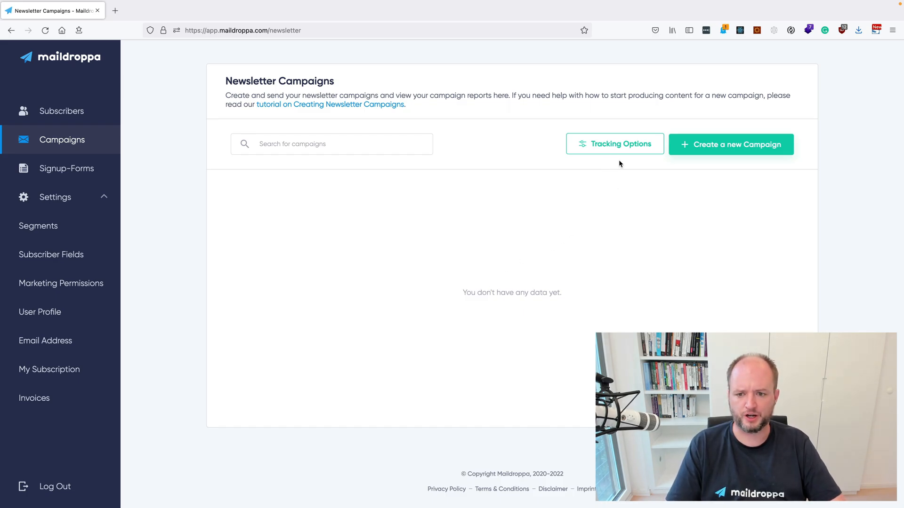
# Create a new newsletter campaign and review its recipient choices, sender details and subject field
pyautogui.click(719, 146)
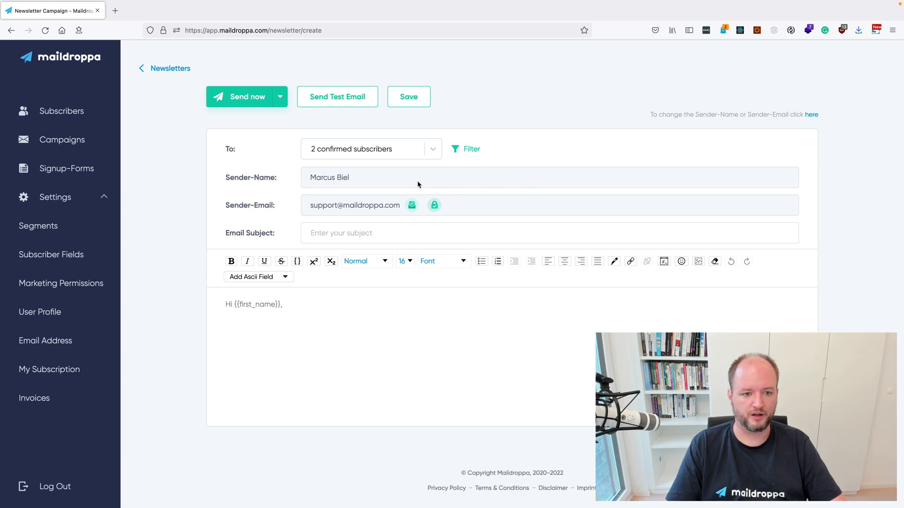
pyautogui.click(376, 152)
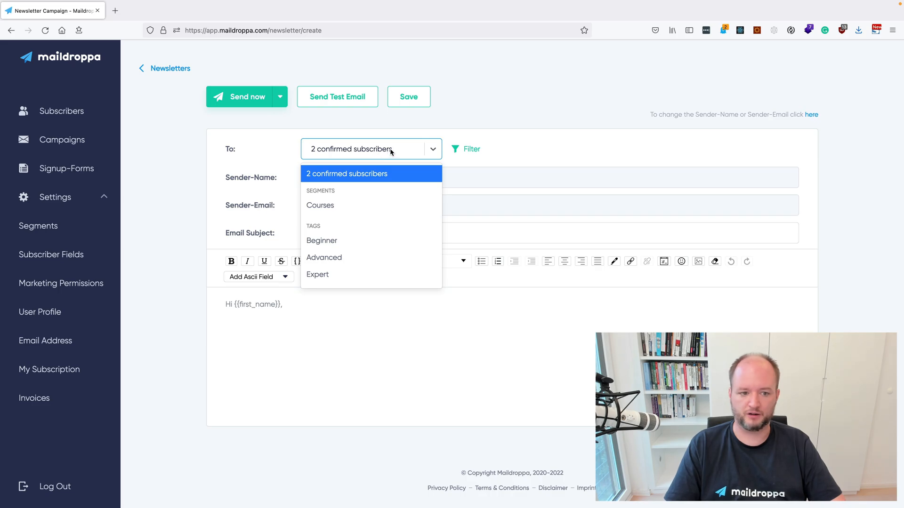
pyautogui.click(433, 133)
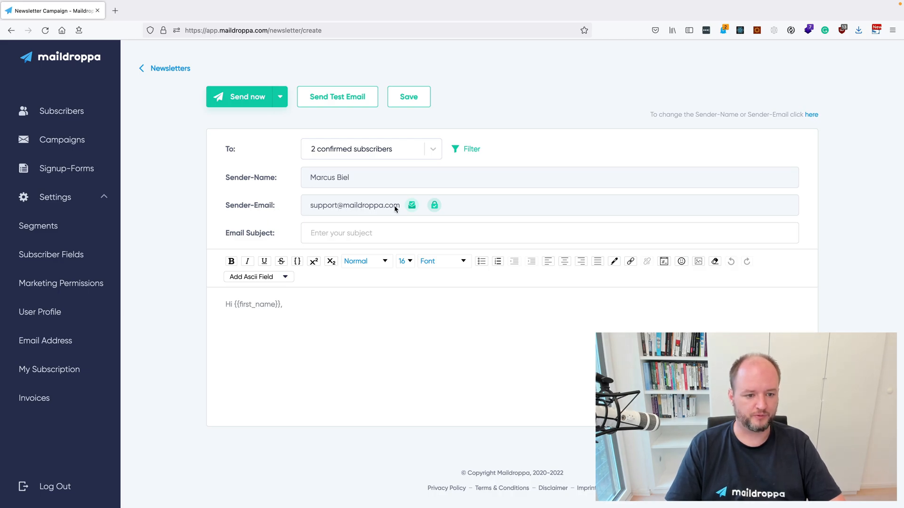
pyautogui.click(314, 234)
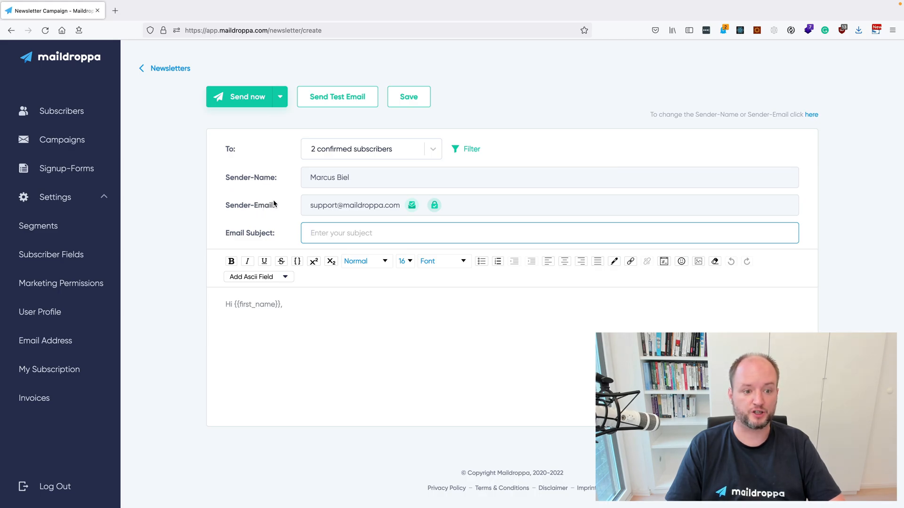
pyautogui.click(329, 183)
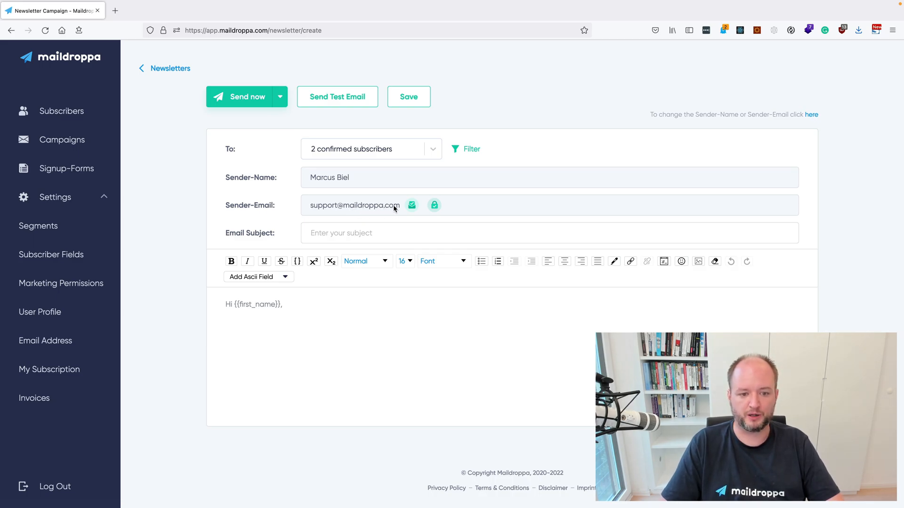
pyautogui.moveTo(434, 205)
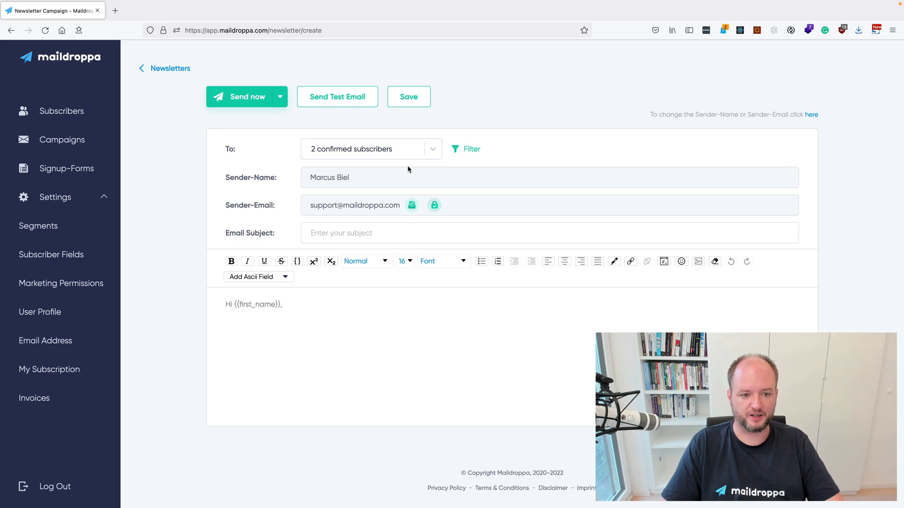
# Set the campaign's recipients to the Courses segment, and switch them to the Beginner tag
pyautogui.click(433, 149)
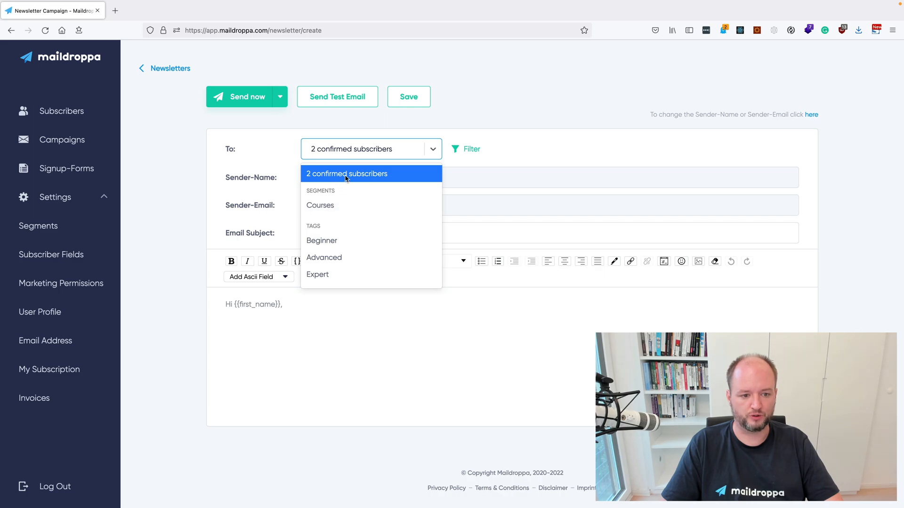
pyautogui.click(332, 205)
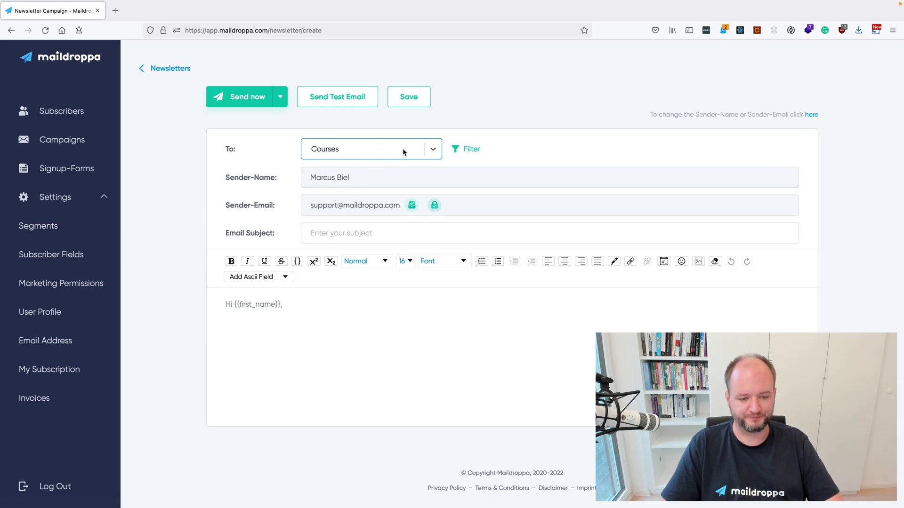
pyautogui.click(433, 149)
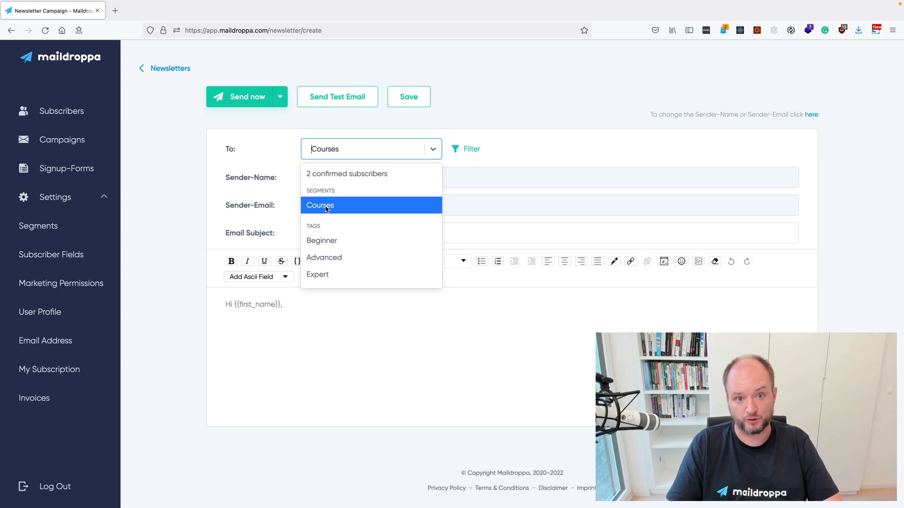
pyautogui.click(328, 242)
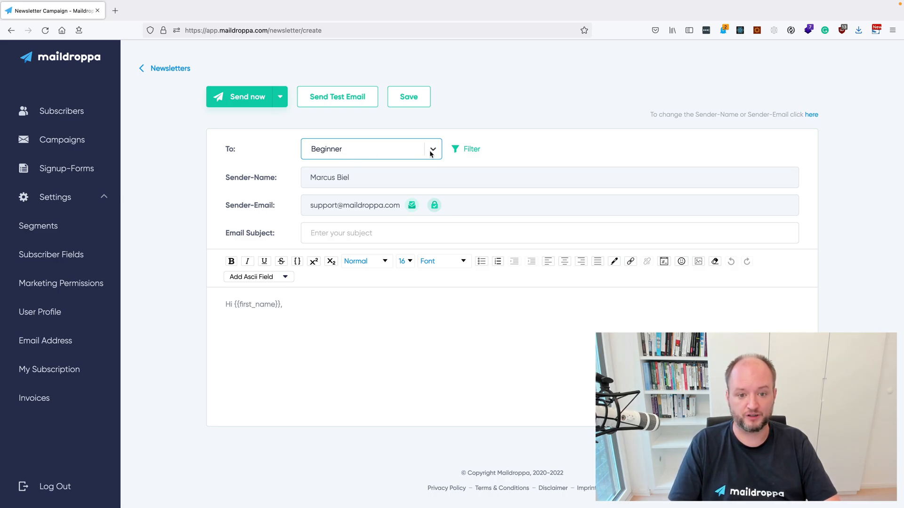
# Open the recipient filter, set its condition to Segment matches Courses, and check the matching subscriber count
pyautogui.click(468, 150)
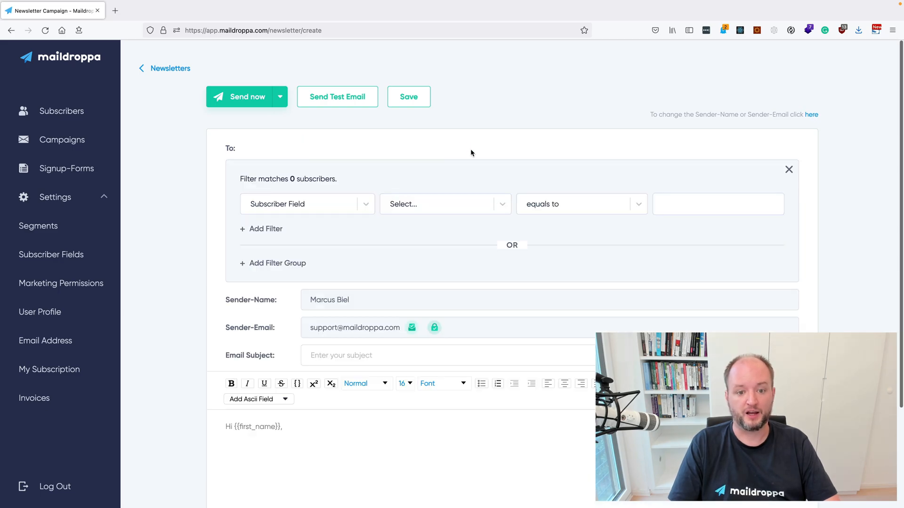
pyautogui.scroll(-1, 415, 206)
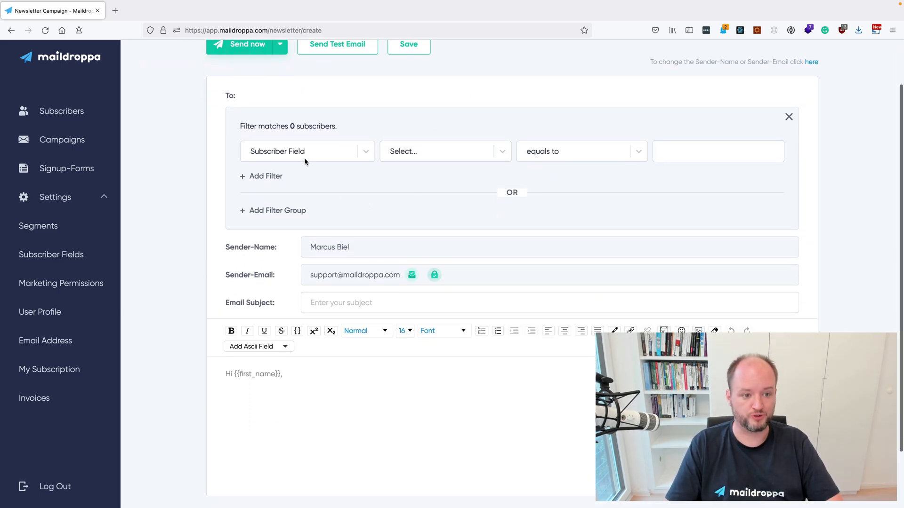
pyautogui.click(321, 154)
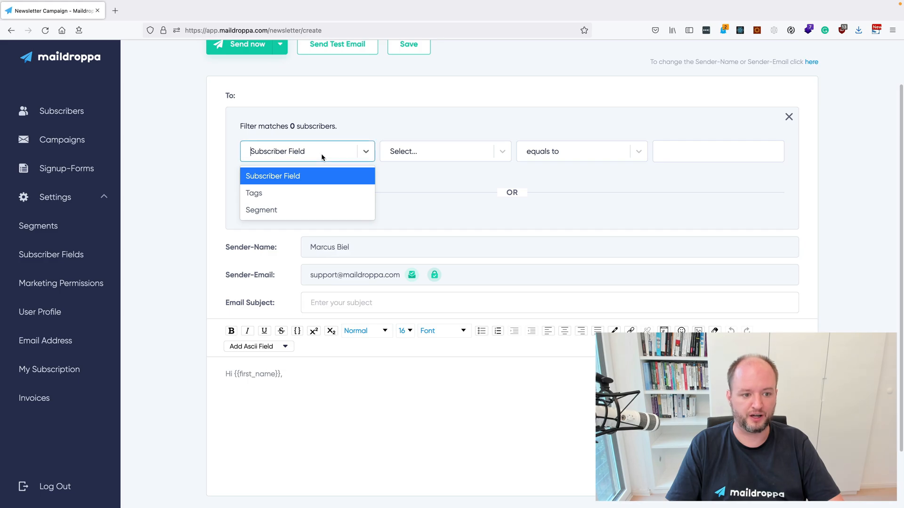
pyautogui.click(288, 209)
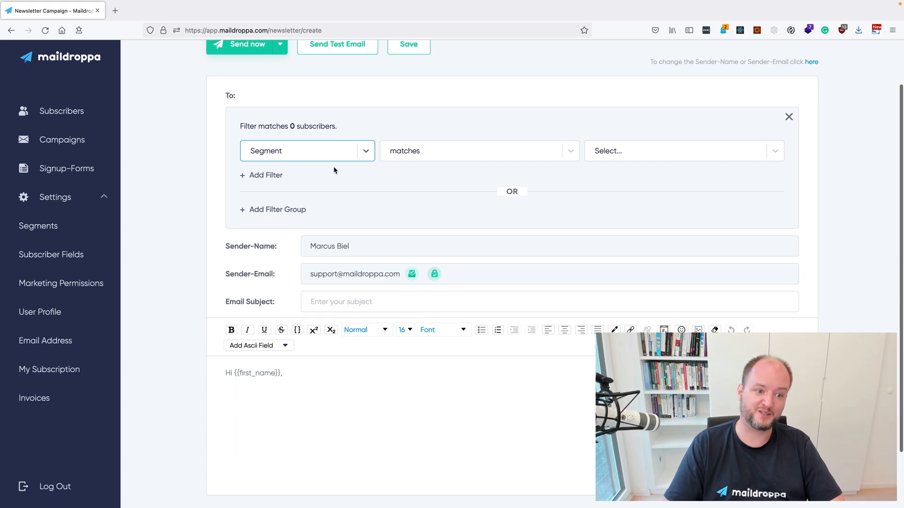
pyautogui.click(635, 156)
pyautogui.click(610, 176)
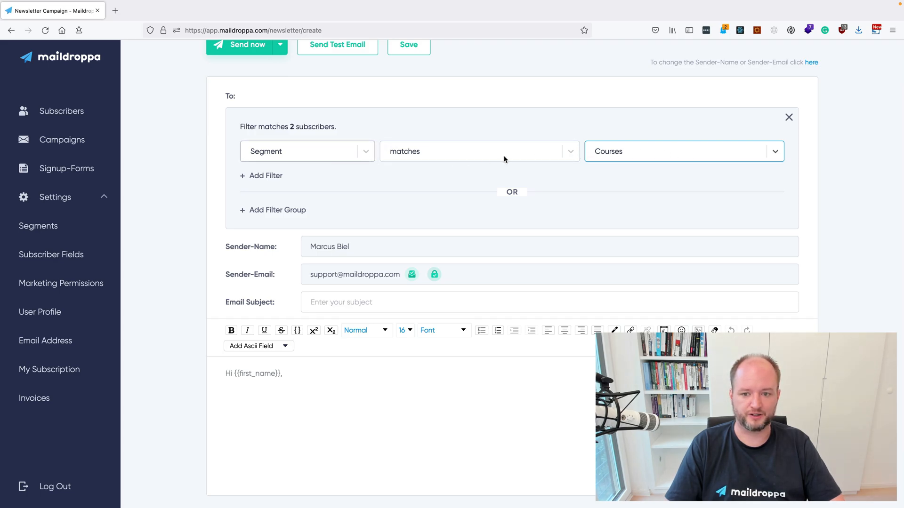
pyautogui.moveTo(289, 127); pyautogui.dragTo(334, 131)
pyautogui.scroll(2, 393, 147)
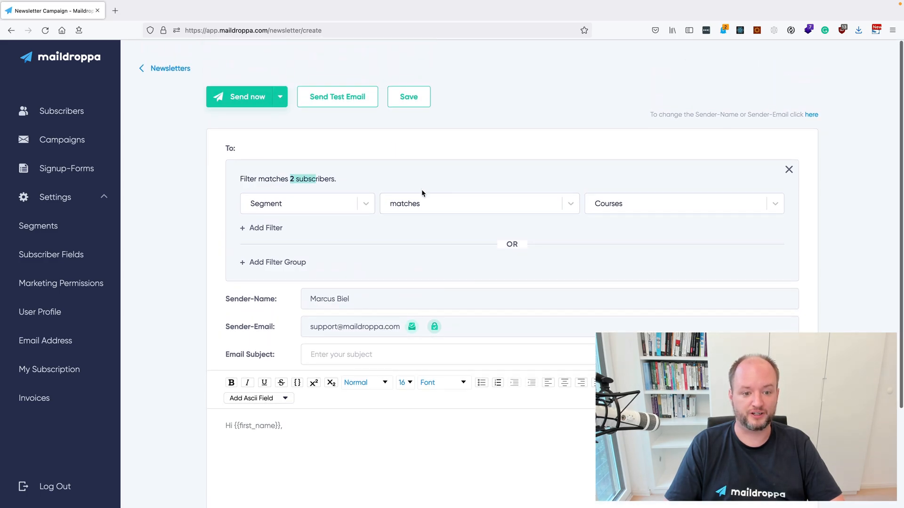
# Change the filter condition to Tags contains Beginner and check how many subscribers match
pyautogui.click(360, 204)
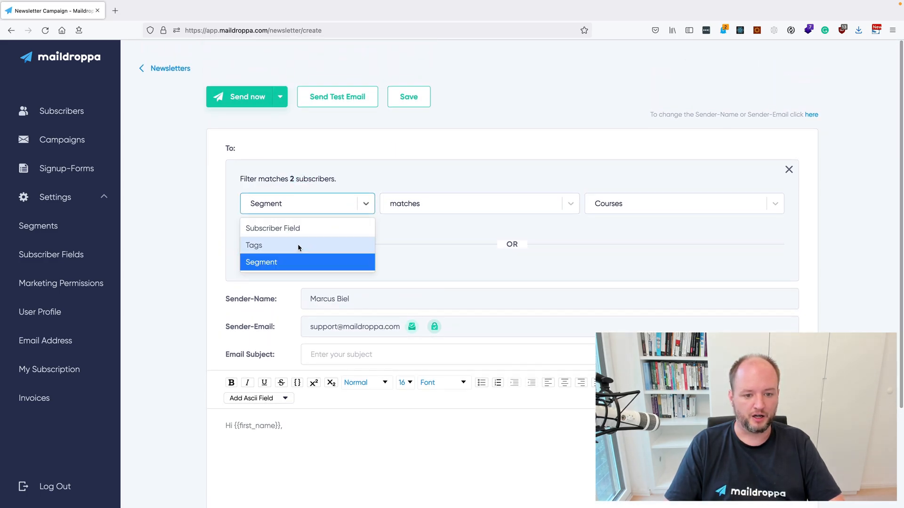
pyautogui.click(297, 244)
pyautogui.click(612, 206)
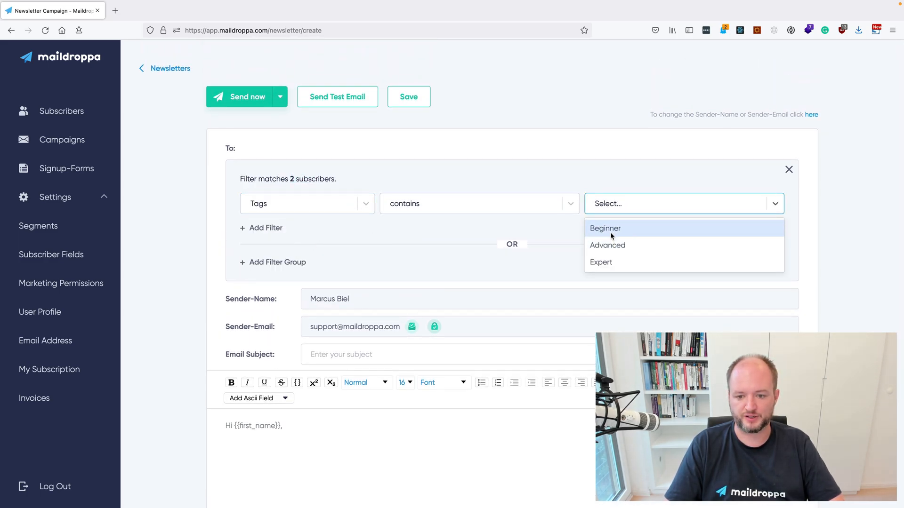
pyautogui.click(609, 233)
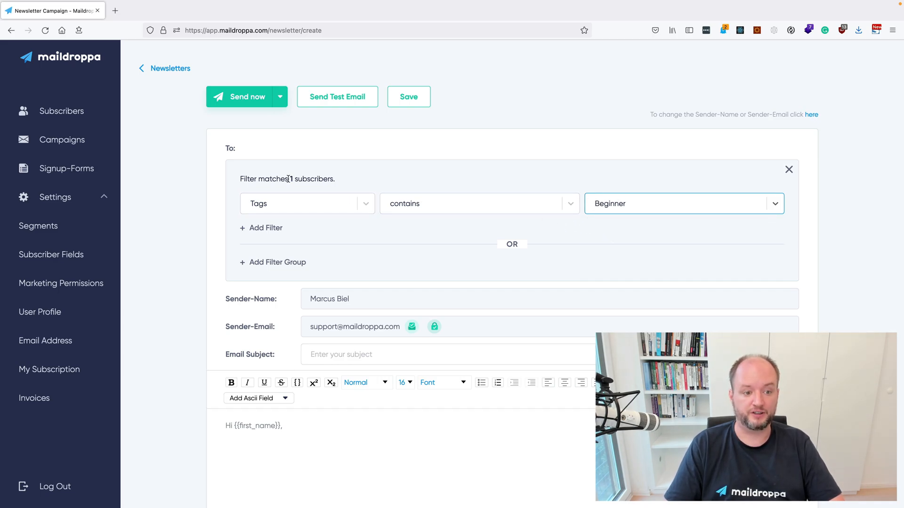
pyautogui.moveTo(289, 179); pyautogui.dragTo(354, 179)
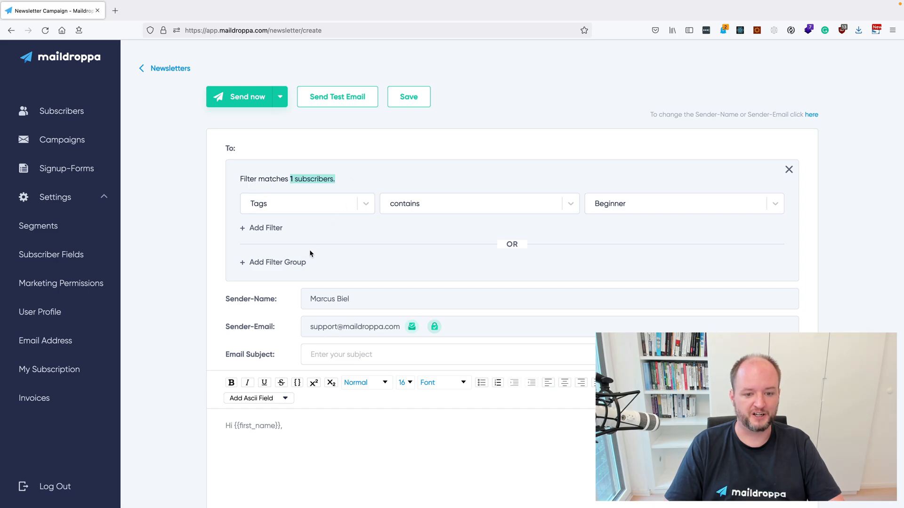
# Try an additional AND condition of Tags contains Advanced in the recipient filter, and delete that condition
pyautogui.click(256, 228)
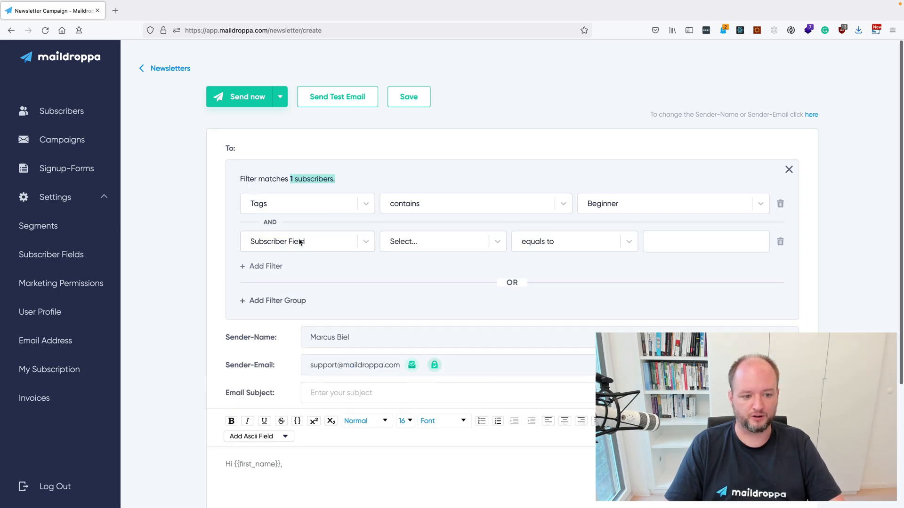
pyautogui.click(302, 242)
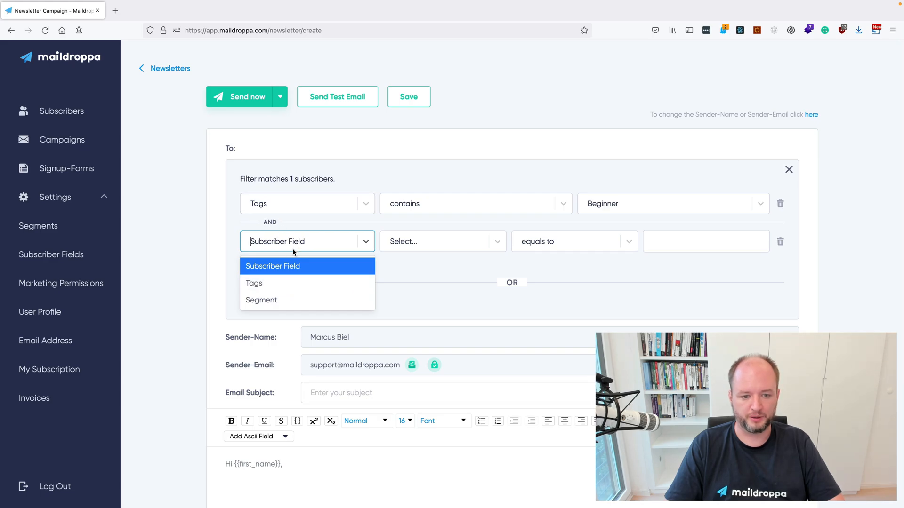
pyautogui.click(276, 282)
pyautogui.click(588, 242)
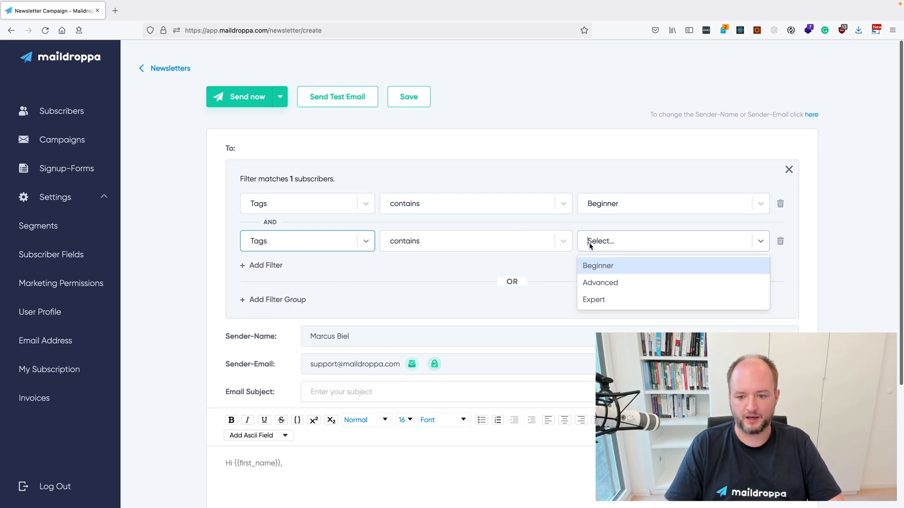
pyautogui.click(606, 283)
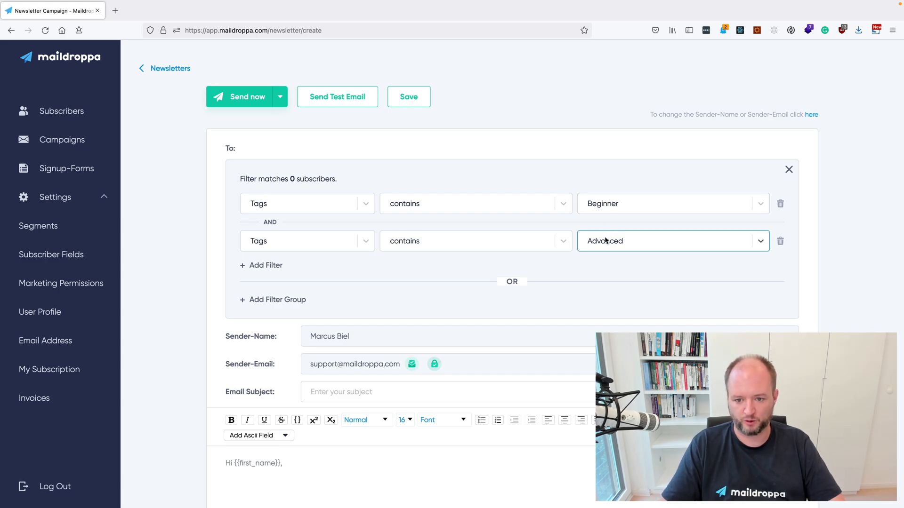
pyautogui.click(780, 241)
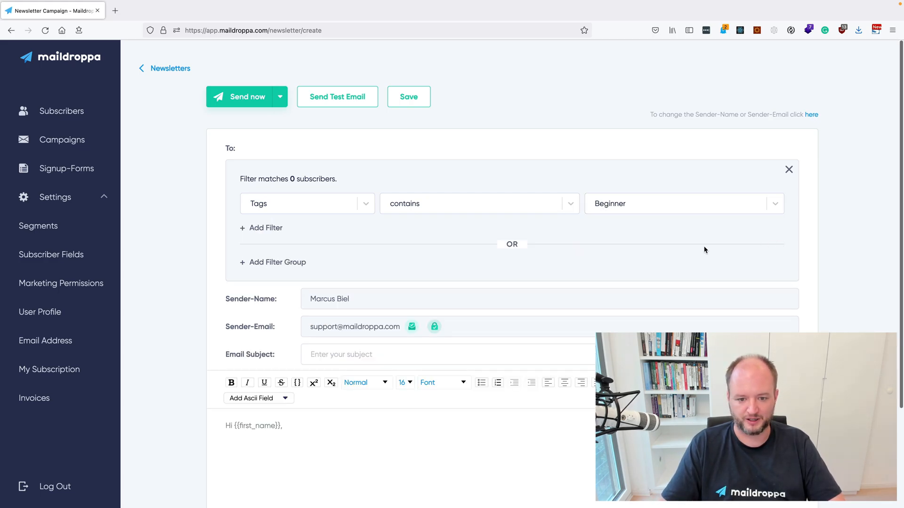
# Add an OR filter group with the condition Tags contains Advanced
pyautogui.click(277, 262)
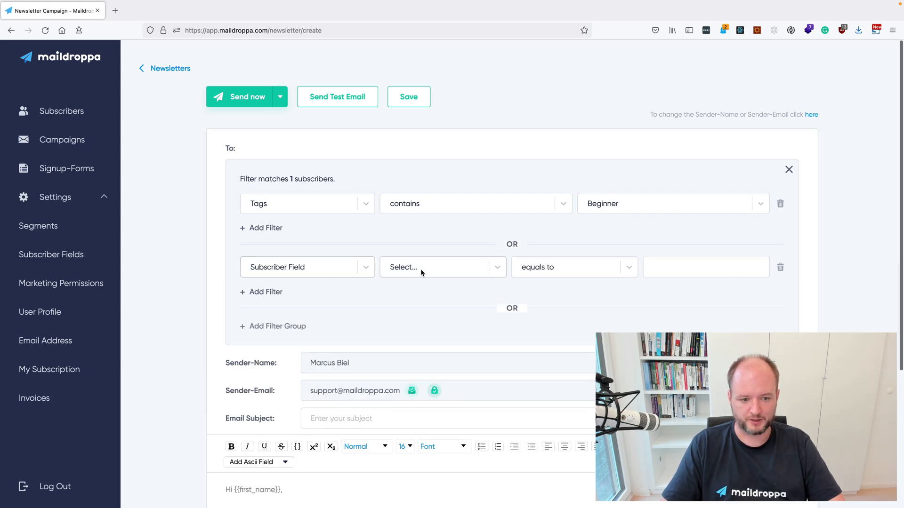
pyautogui.click(315, 268)
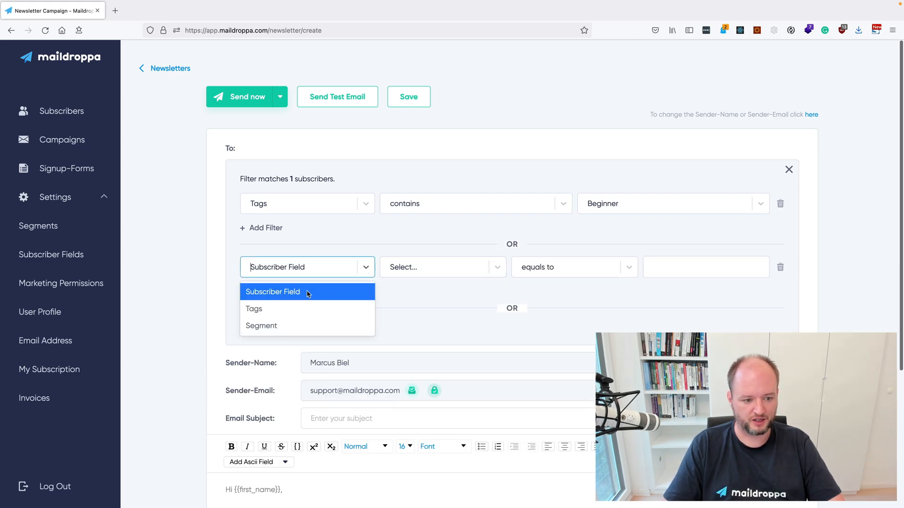
pyautogui.click(300, 309)
pyautogui.click(458, 270)
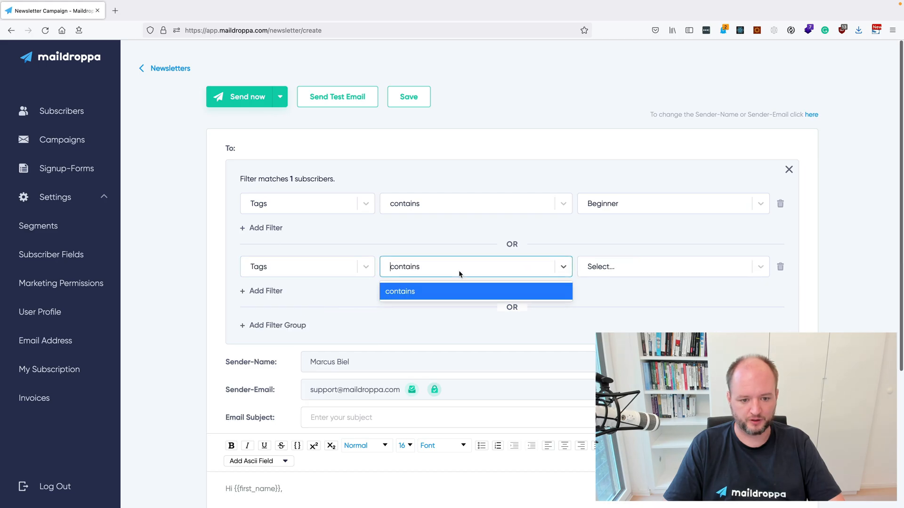
pyautogui.click(639, 269)
pyautogui.click(619, 305)
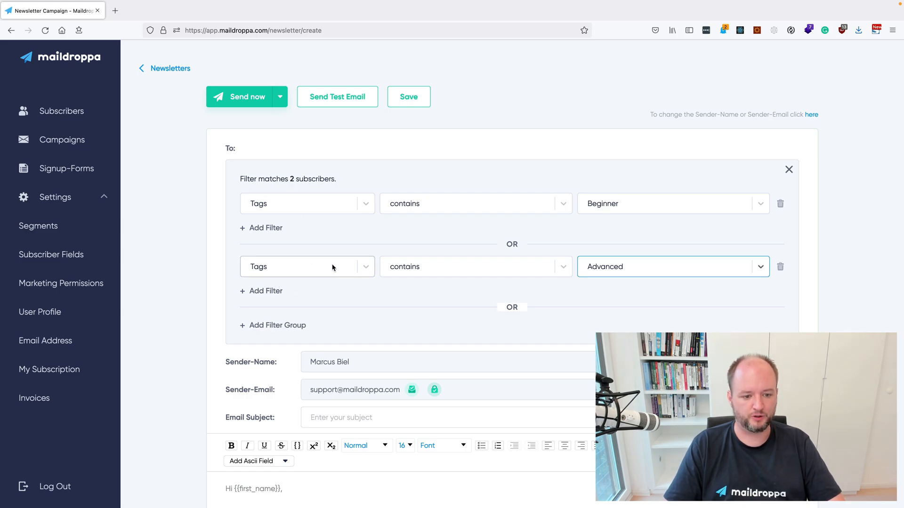
# Try a Subscriber Field condition on First Name and Birthdate in the OR filter group, and delete that group
pyautogui.click(363, 268)
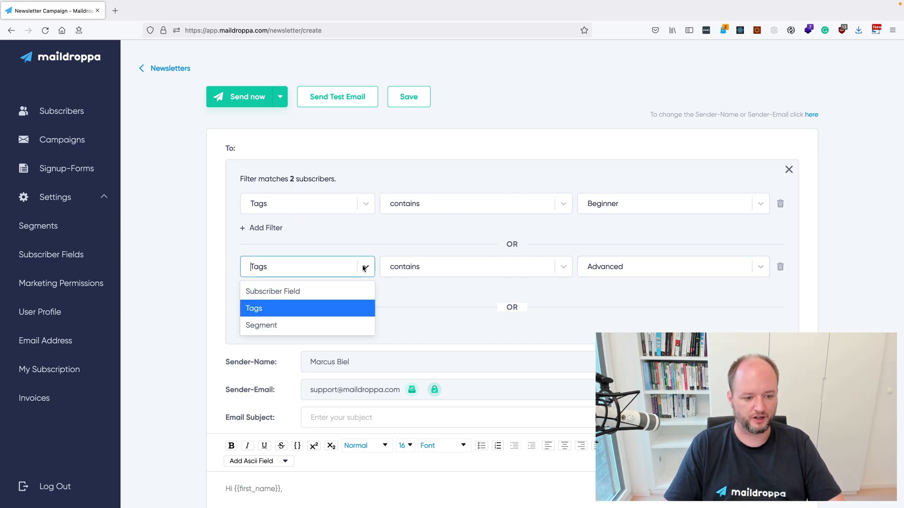
pyautogui.click(310, 285)
pyautogui.click(481, 267)
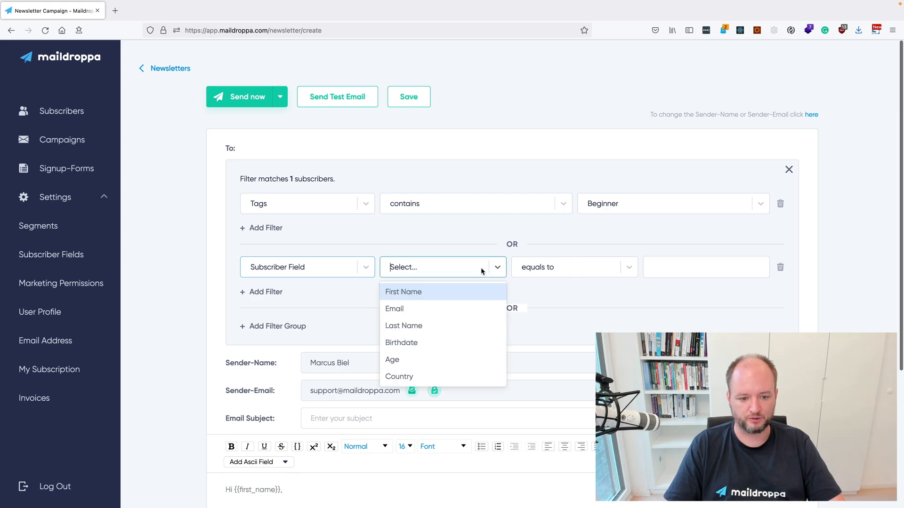
pyautogui.click(417, 295)
pyautogui.click(428, 267)
pyautogui.click(459, 340)
pyautogui.click(779, 267)
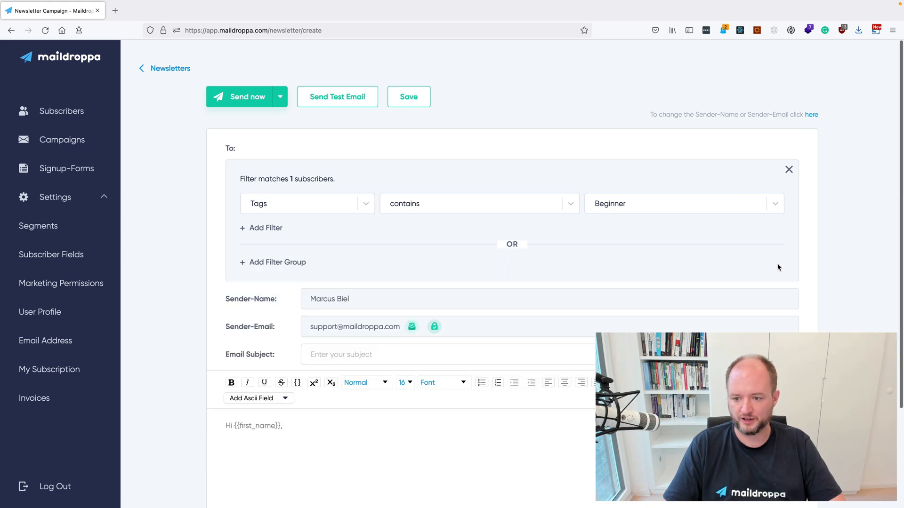
# Try a new OR filter group with the condition Subscriber Field Birthdate equals to a picked date
pyautogui.click(295, 262)
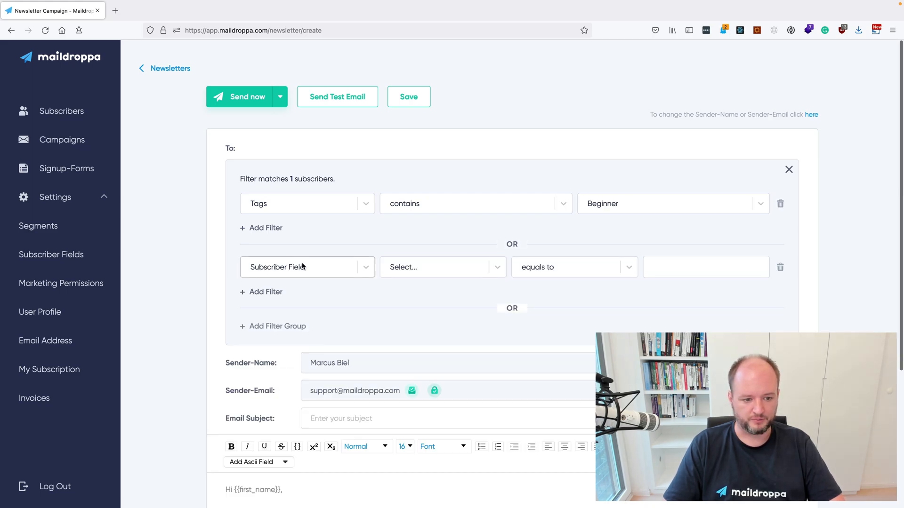
pyautogui.click(341, 271)
pyautogui.click(416, 293)
pyautogui.click(336, 272)
pyautogui.click(435, 267)
pyautogui.click(456, 336)
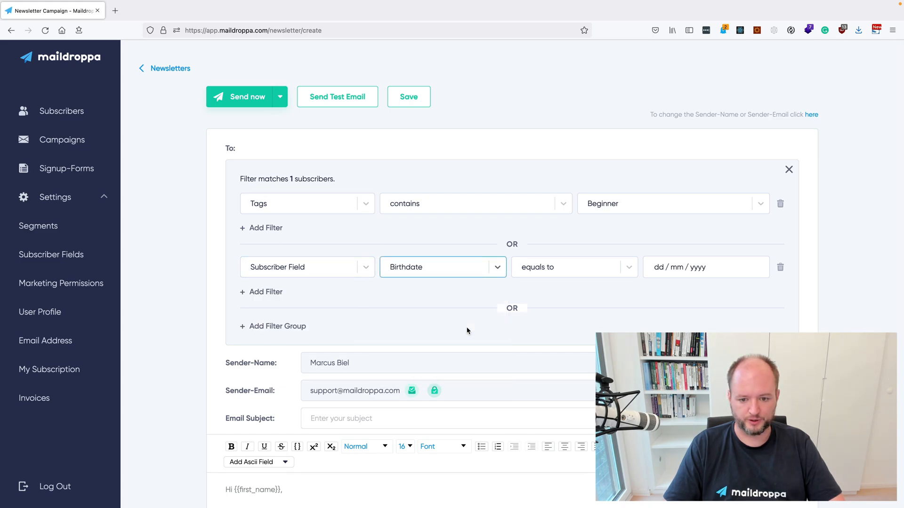
pyautogui.click(687, 269)
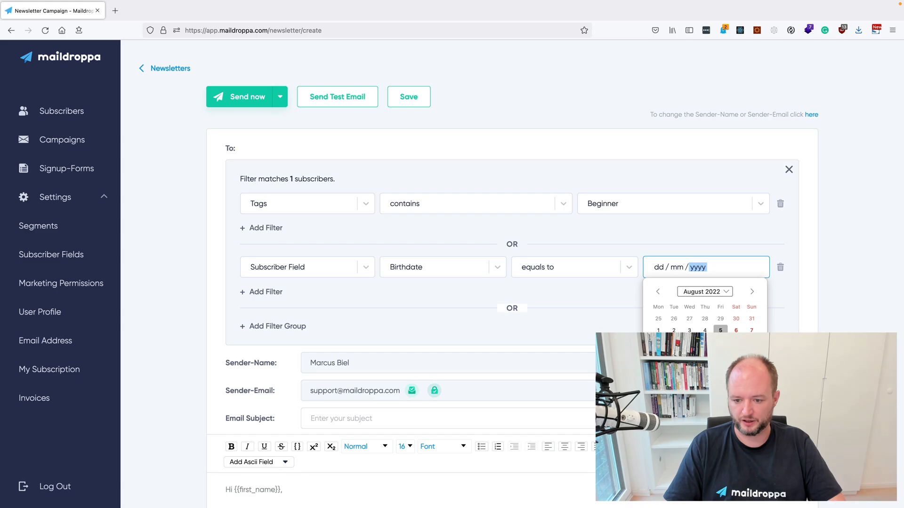
pyautogui.click(689, 354)
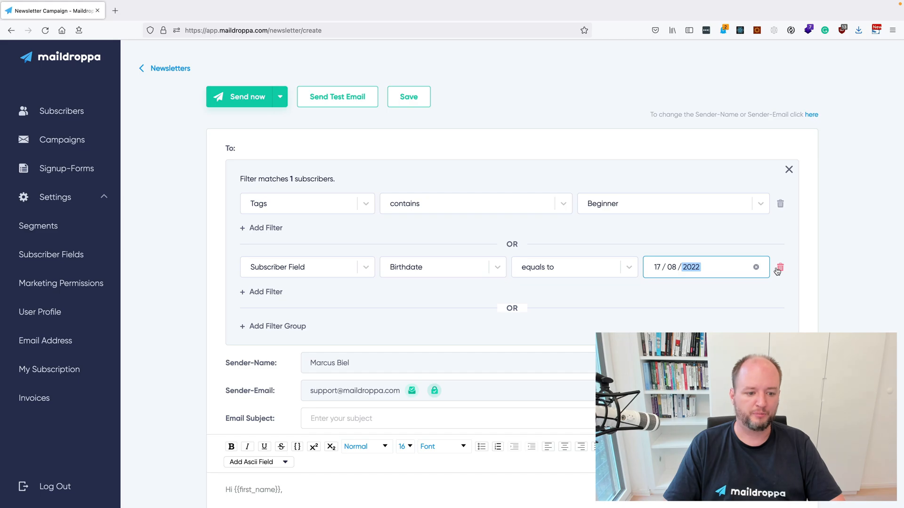
# Remove the whole recipient filter and review the segments and tags offered as recipients
pyautogui.click(788, 170)
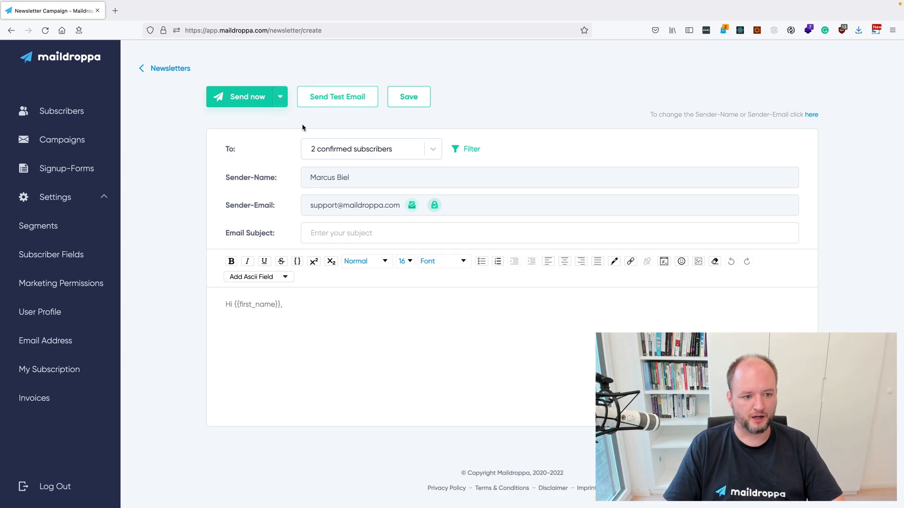
pyautogui.click(432, 151)
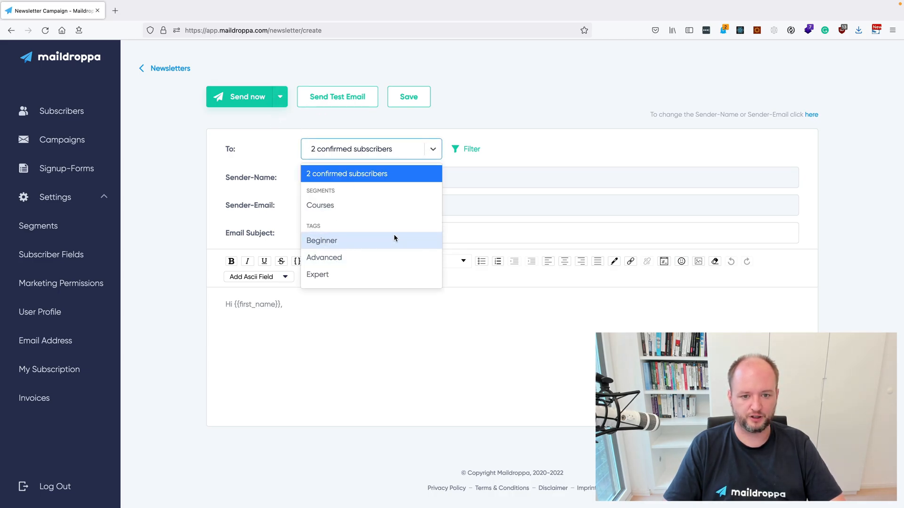
pyautogui.click(515, 148)
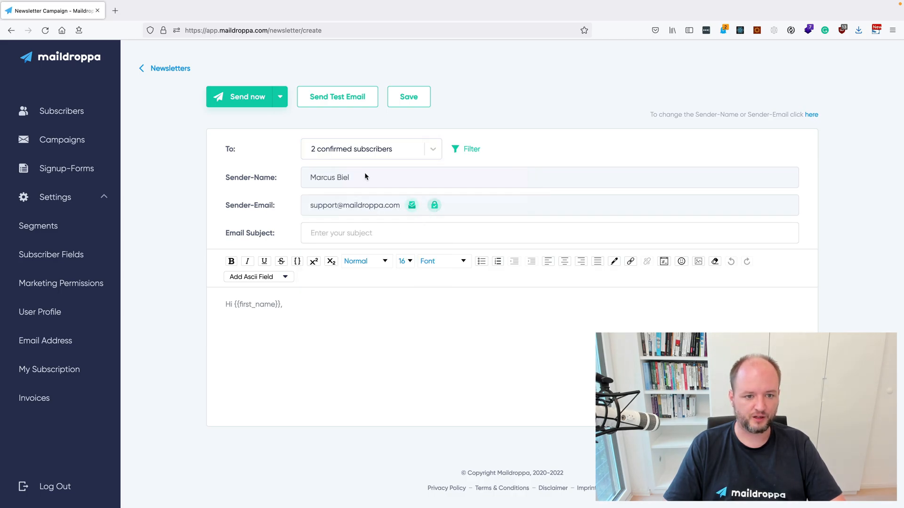
# Enter "Hi how are you" as the email subject
pyautogui.click(338, 233)
pyautogui.write('H')
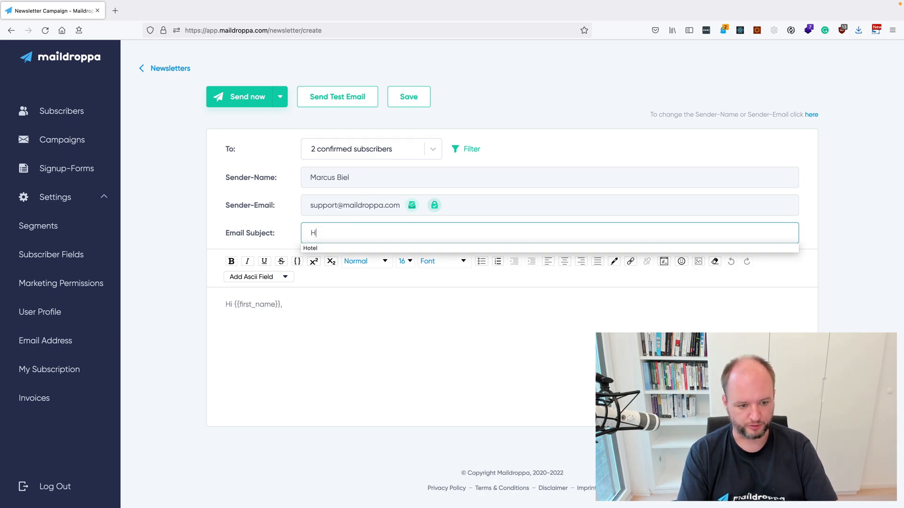
pyautogui.write('i how')
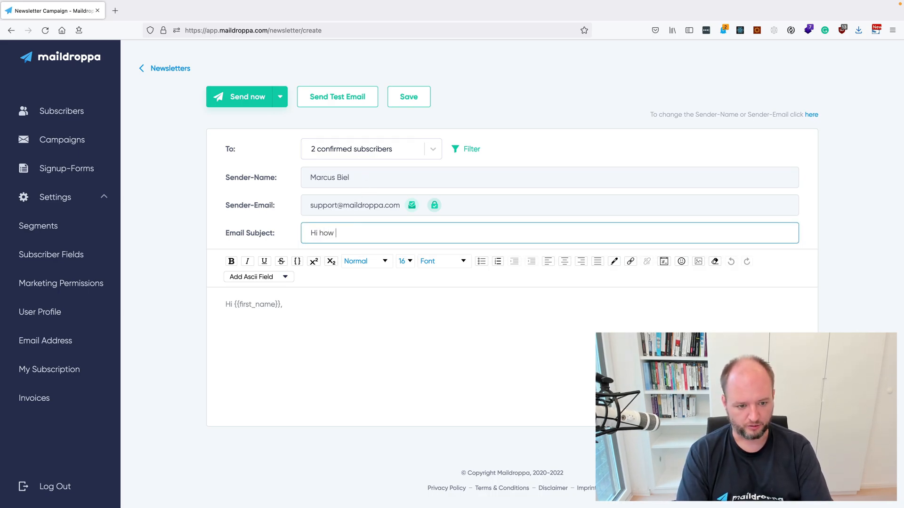
pyautogui.write(' are you')
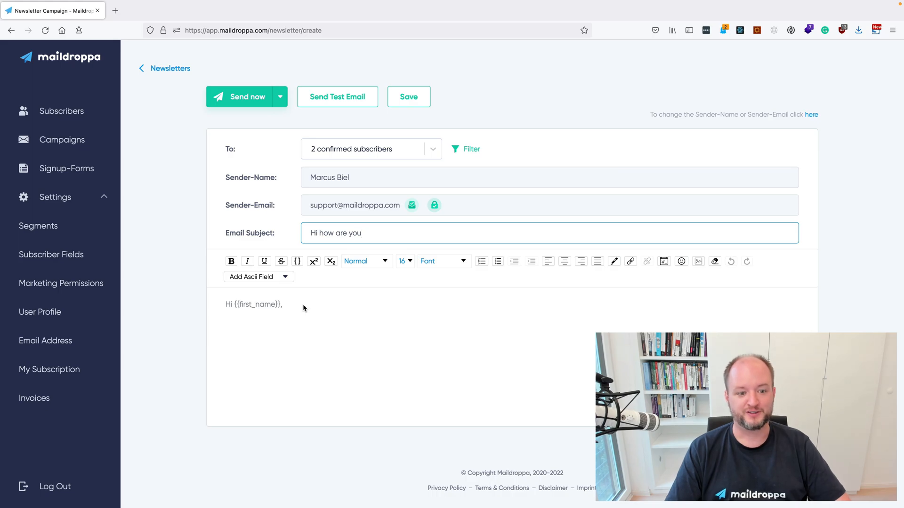
# Start the email body with the greeting "Hi", the First Name and Last Name fields, a comma and a new line
pyautogui.click(248, 306)
pyautogui.write('Hi')
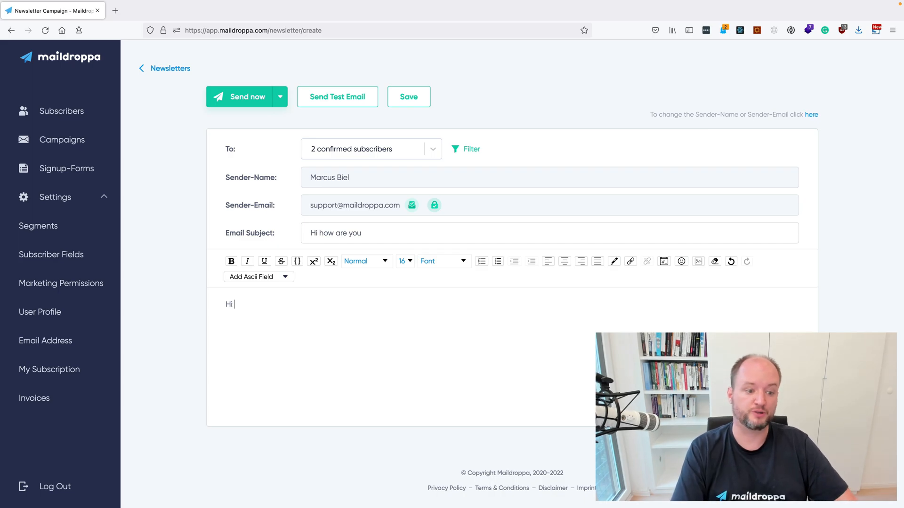
pyautogui.click(258, 278)
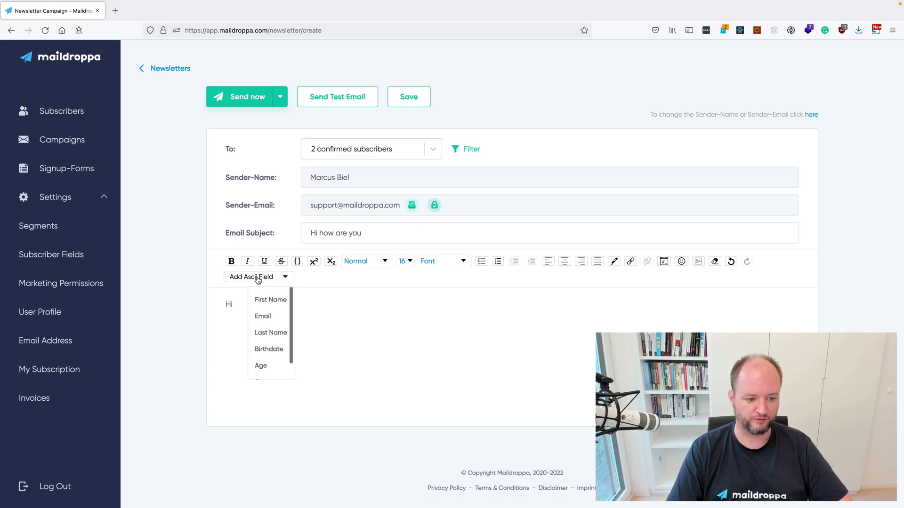
pyautogui.click(268, 298)
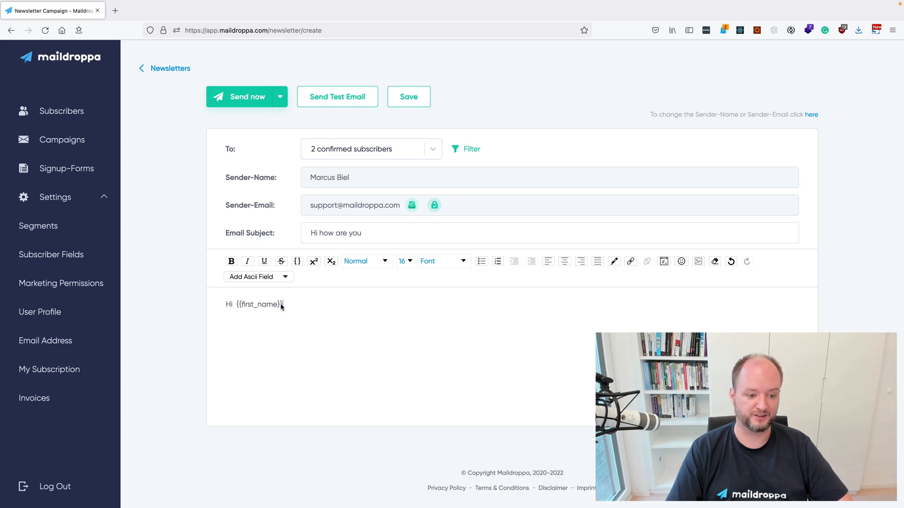
pyautogui.click(267, 278)
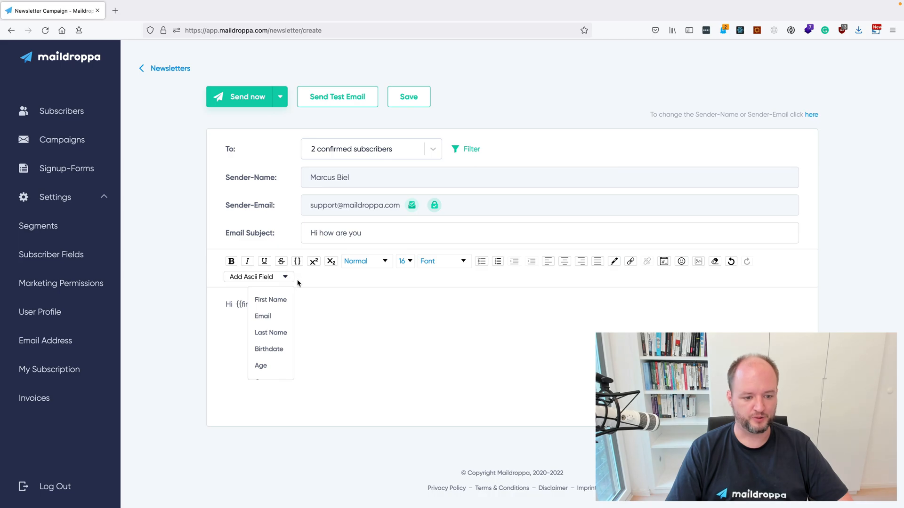
pyautogui.click(272, 279)
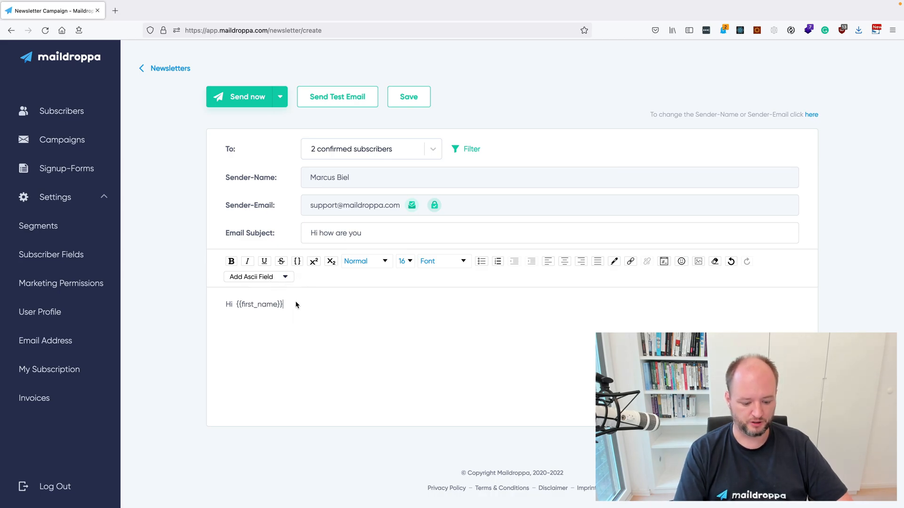
pyautogui.click(271, 279)
pyautogui.click(280, 333)
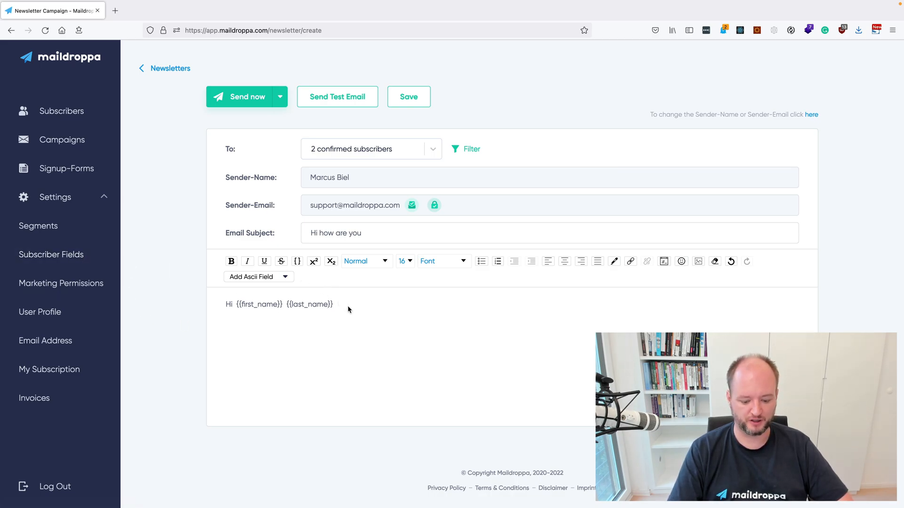
pyautogui.write(',')
pyautogui.press('Return')
pyautogui.click(270, 281)
pyautogui.scroll(-1, 272, 355)
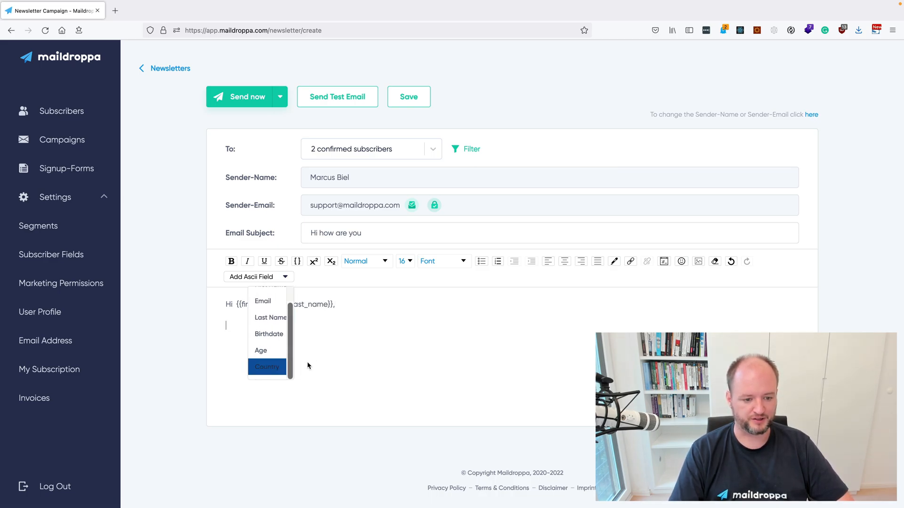
pyautogui.click(356, 326)
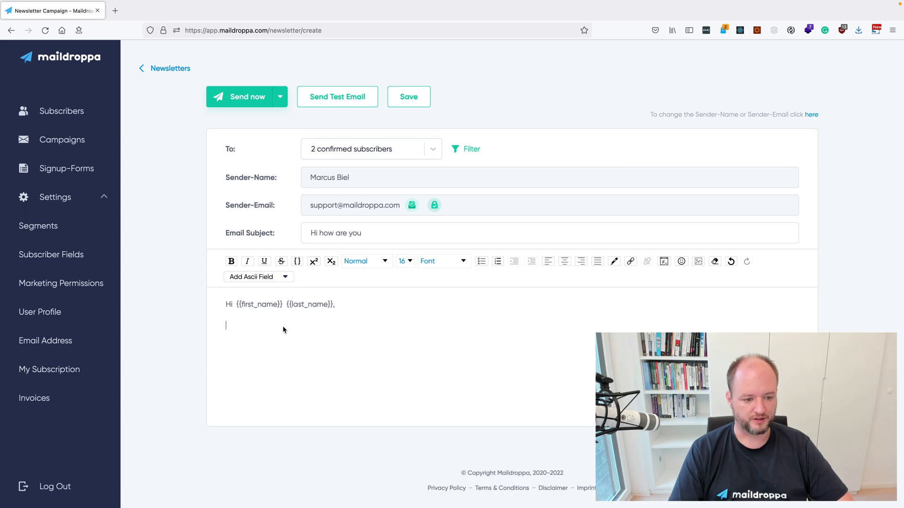
# Write "How are you?" below the greeting and close the email with "Cheers," and the sender's first name
pyautogui.write('How are you?  ')
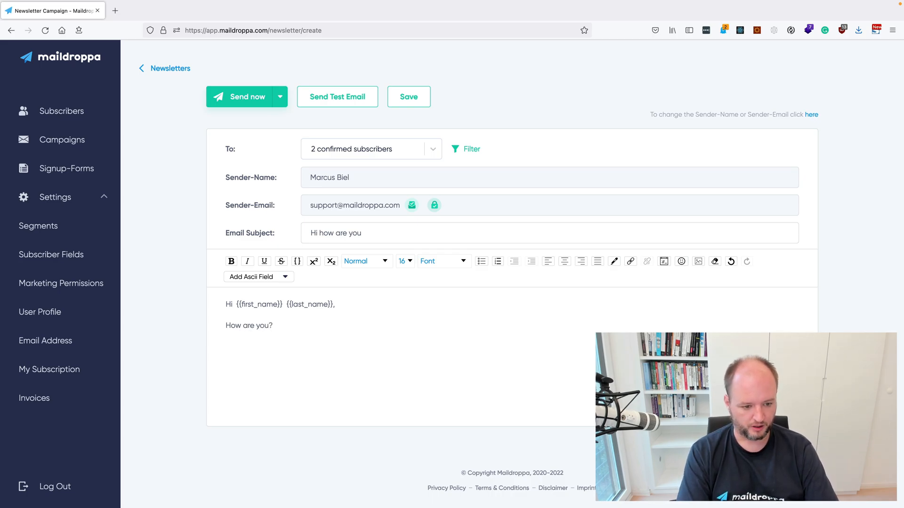
pyautogui.write('Cheers,')
pyautogui.press('Return')
pyautogui.press('Return')
pyautogui.write('Marcus')
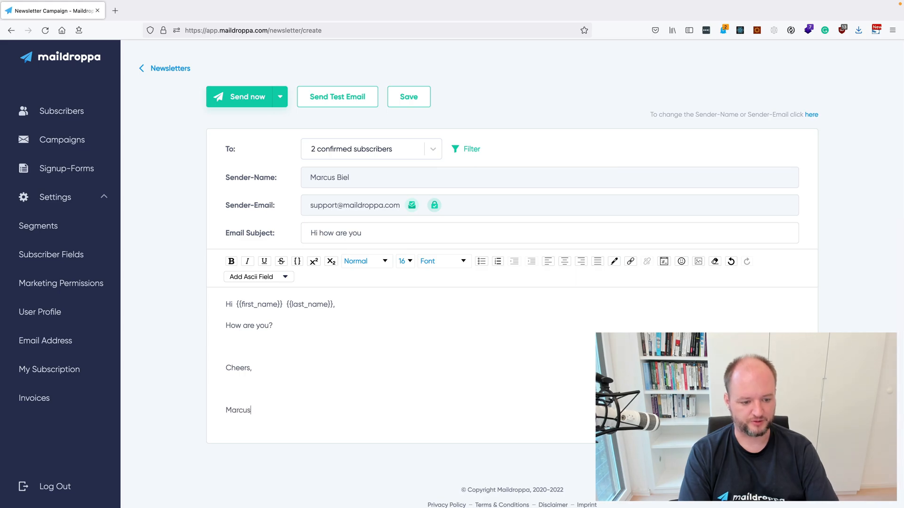
# Remove the empty line above "Cheers," and make the "Cheers," line bold
pyautogui.click(229, 362)
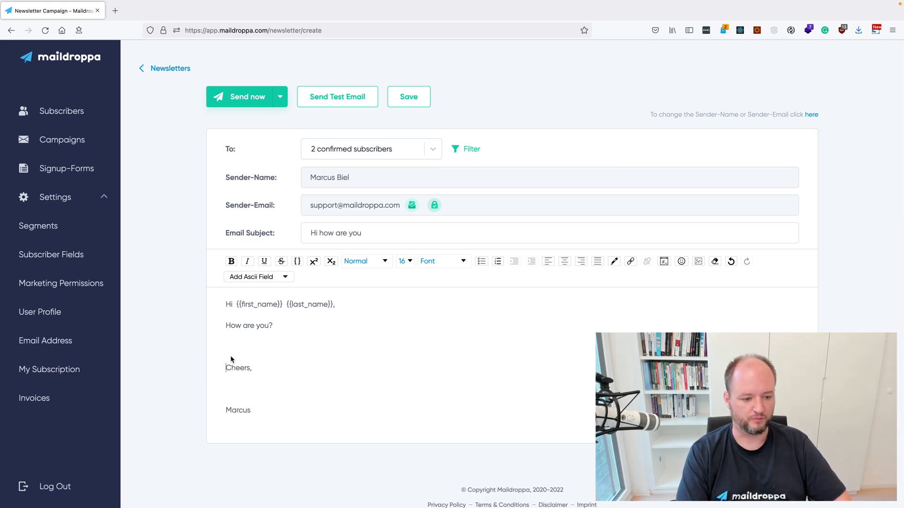
pyautogui.press('BackSpace')
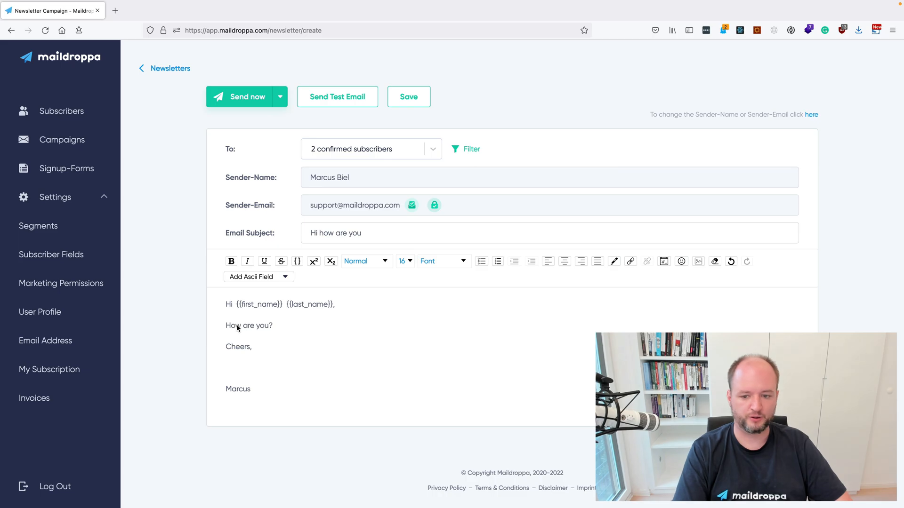
pyautogui.click(231, 262)
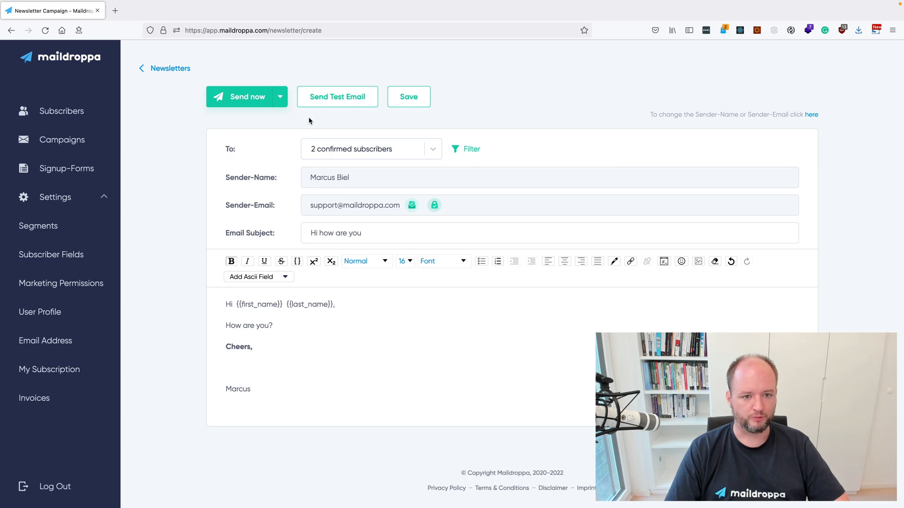
# Look at the scheduling option for sending, and save the newsletter as a draft
pyautogui.click(281, 101)
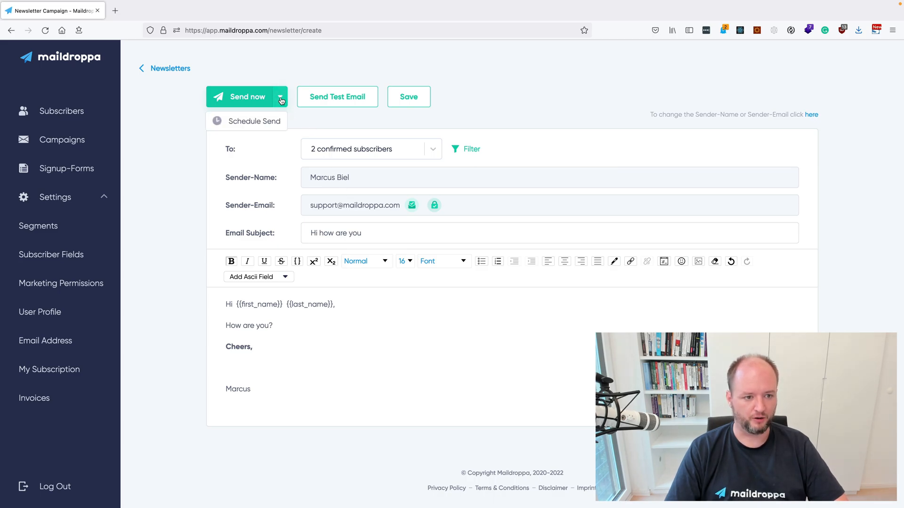
pyautogui.click(332, 122)
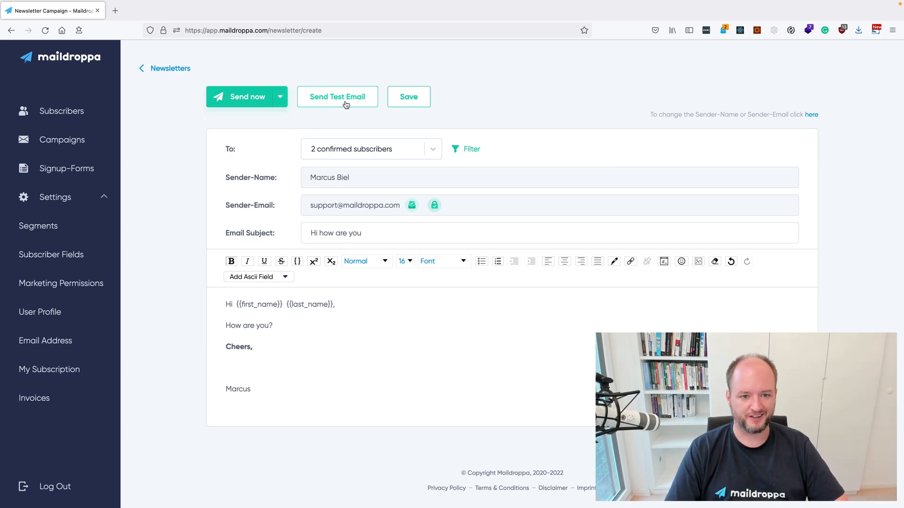
pyautogui.click(409, 97)
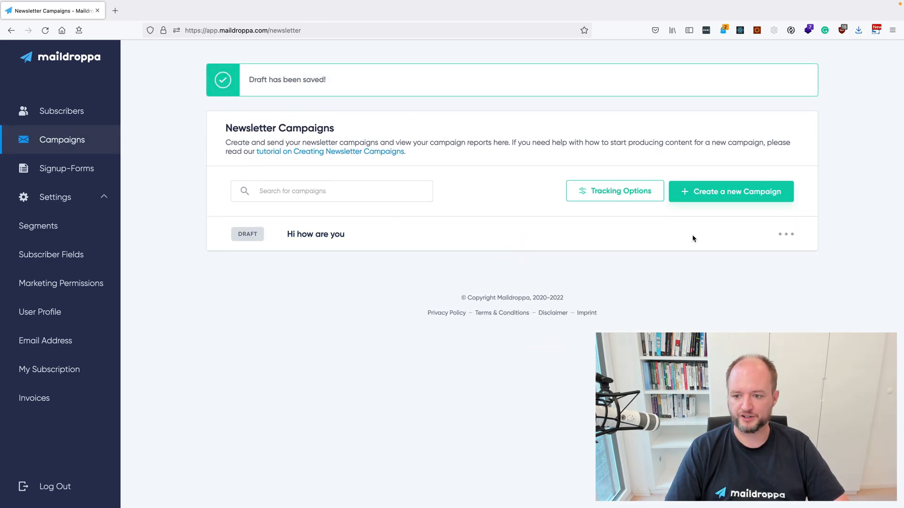
# Reopen the "Hi how are you" draft campaign and start sending a test email
pyautogui.click(785, 234)
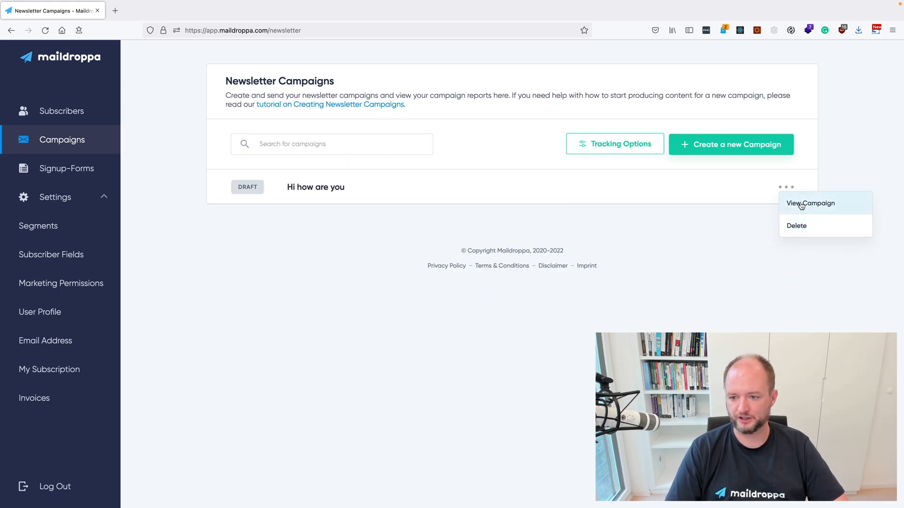
pyautogui.click(801, 205)
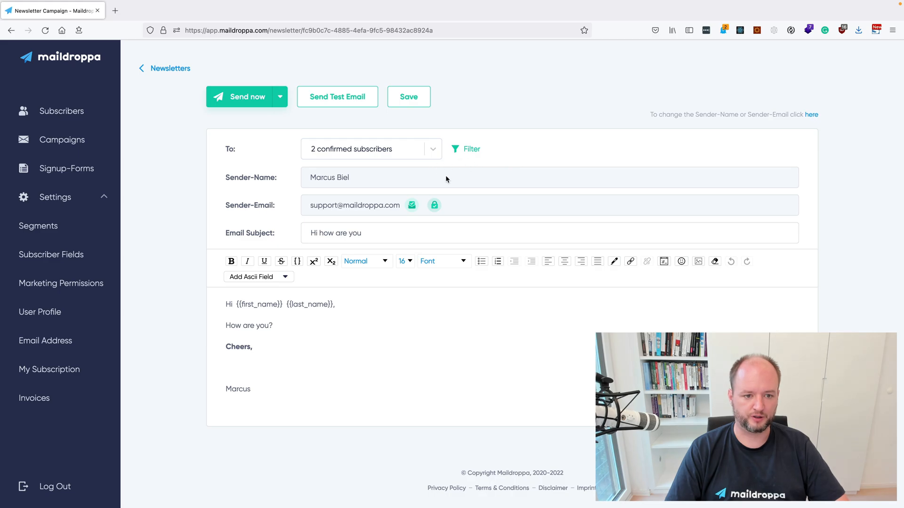
pyautogui.click(339, 103)
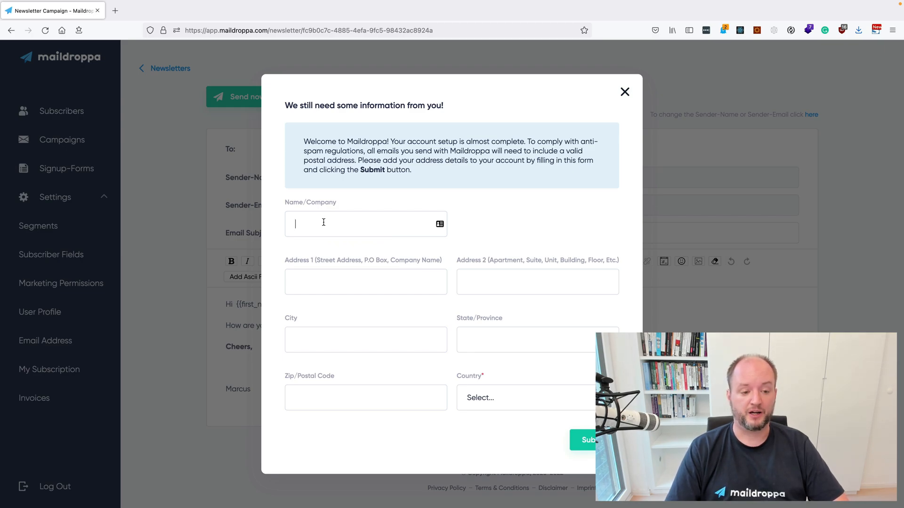
# Enter Maildroppa as the company name and fill in the street address, city and postal code in the address form
pyautogui.write('M')
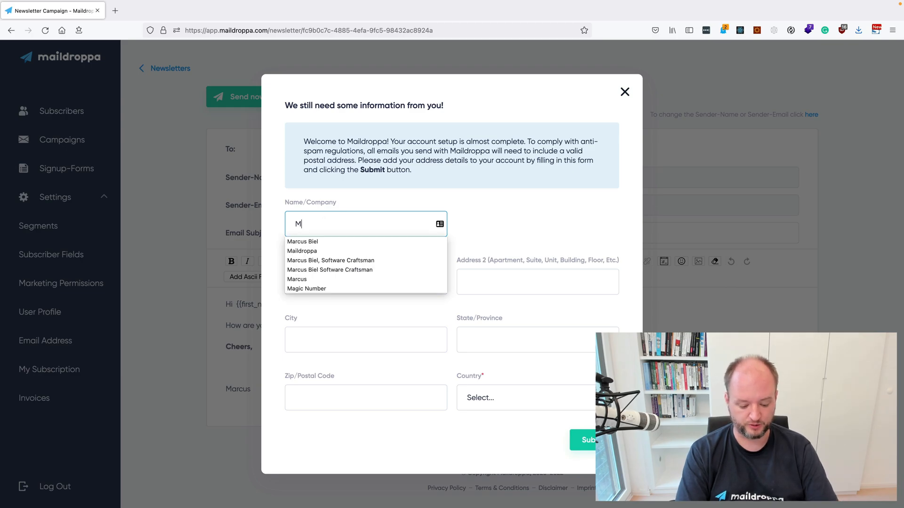
pyautogui.write('aildroppa')
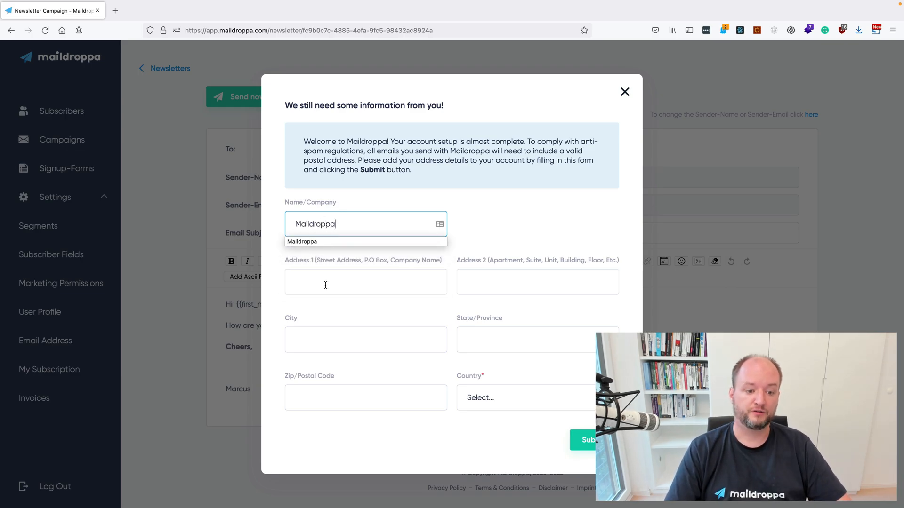
pyautogui.click(325, 285)
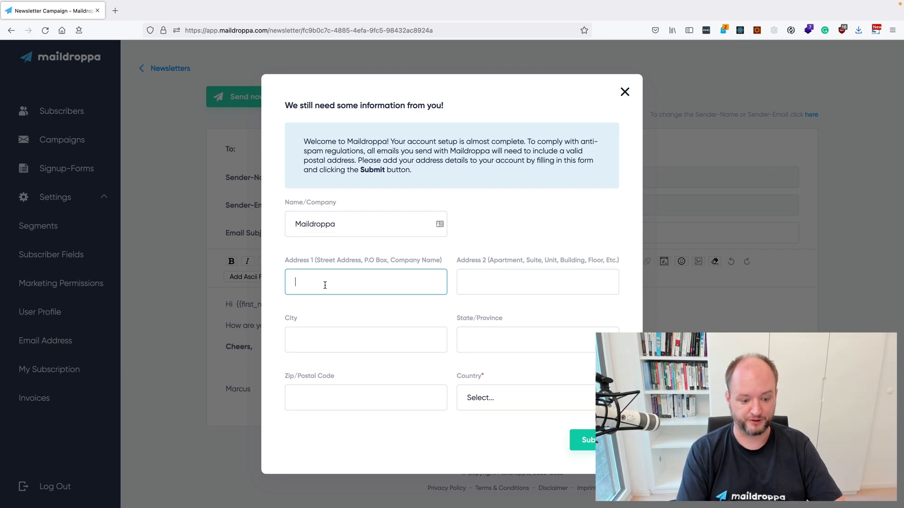
pyautogui.write('Dr')
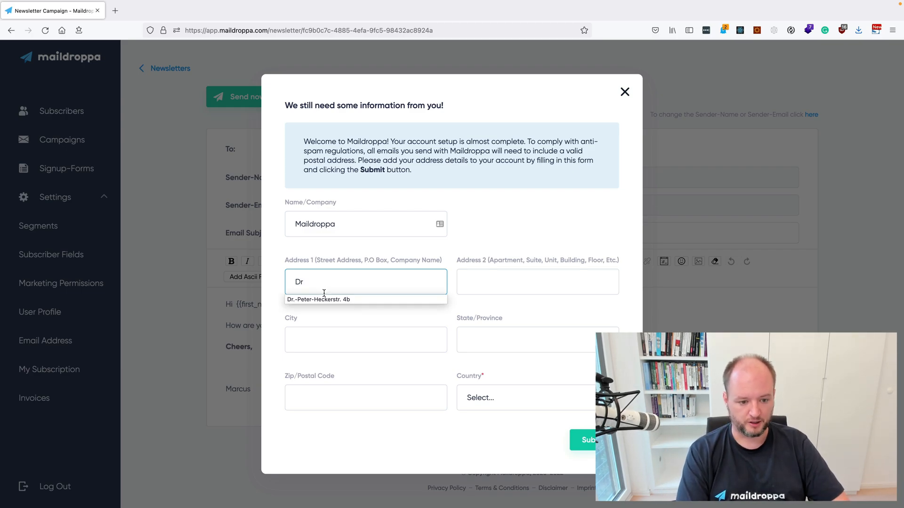
pyautogui.click(334, 300)
pyautogui.click(360, 340)
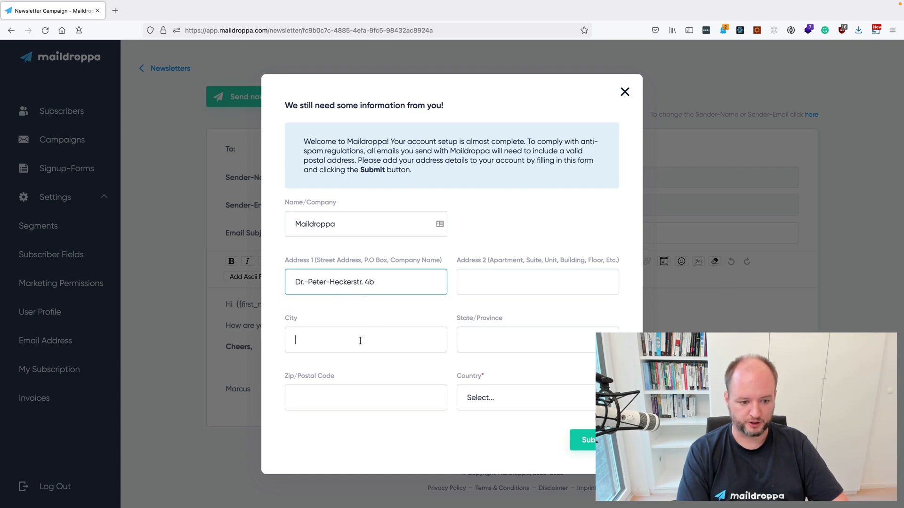
pyautogui.click(343, 356)
pyautogui.click(379, 391)
pyautogui.click(355, 412)
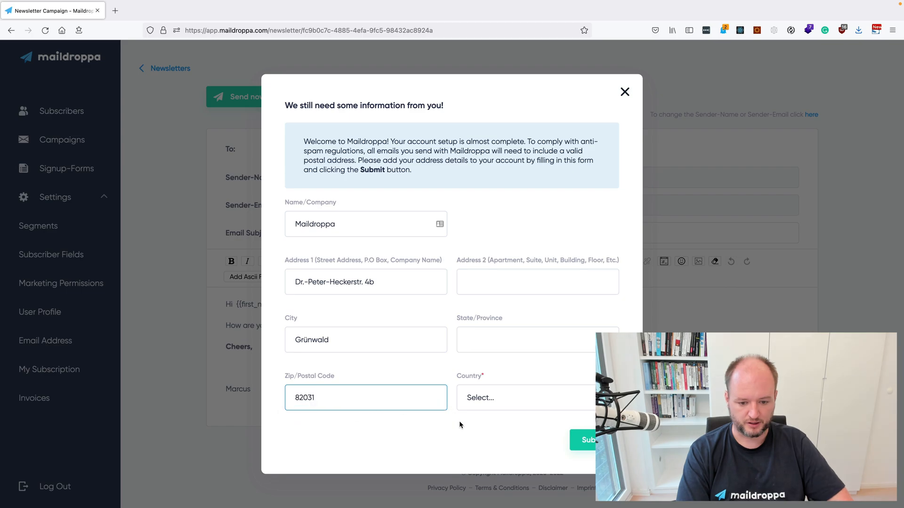
# Set the country to Germany and submit the postal address form
pyautogui.click(489, 398)
pyautogui.write('Germ')
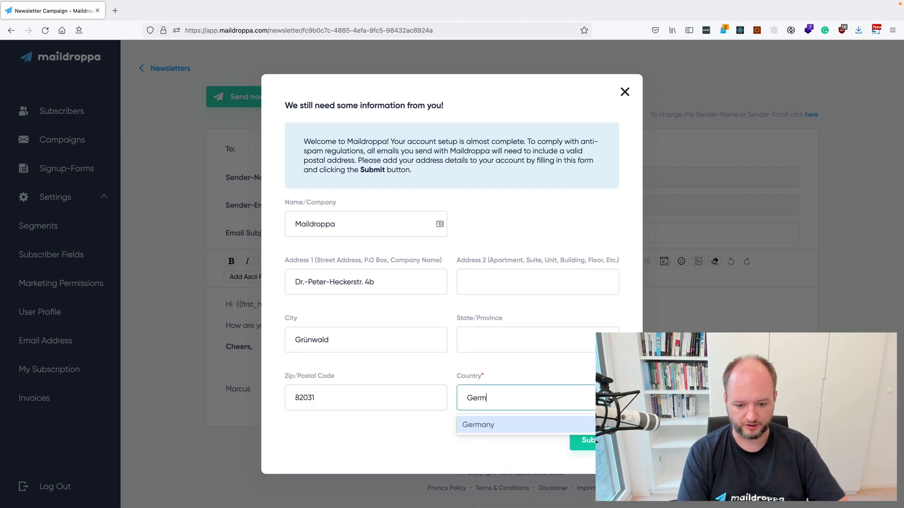
pyautogui.click(509, 425)
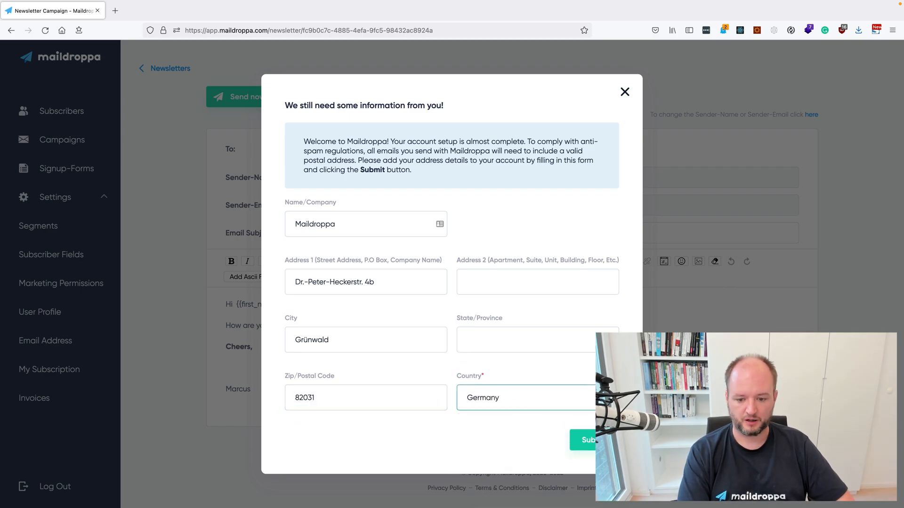
pyautogui.click(588, 440)
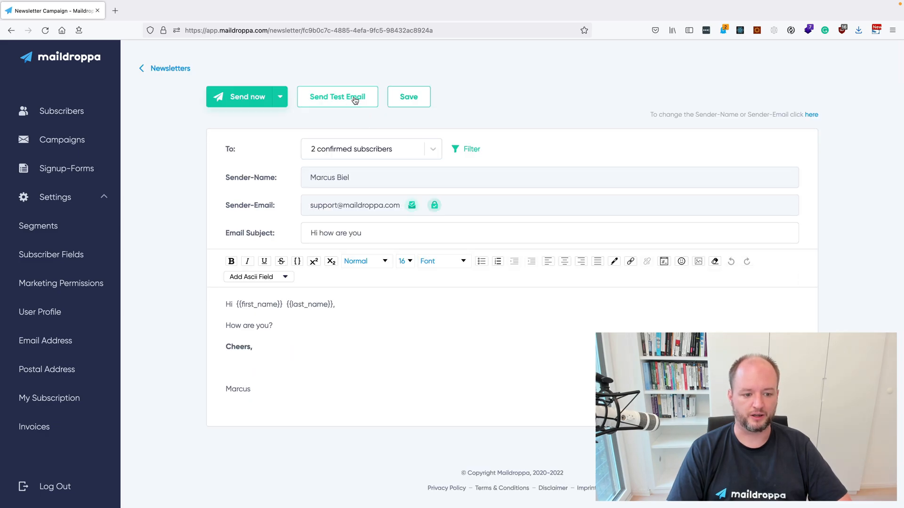
# Send a test email of the newsletter to the prefilled support address and dismiss the confirmation
pyautogui.click(350, 99)
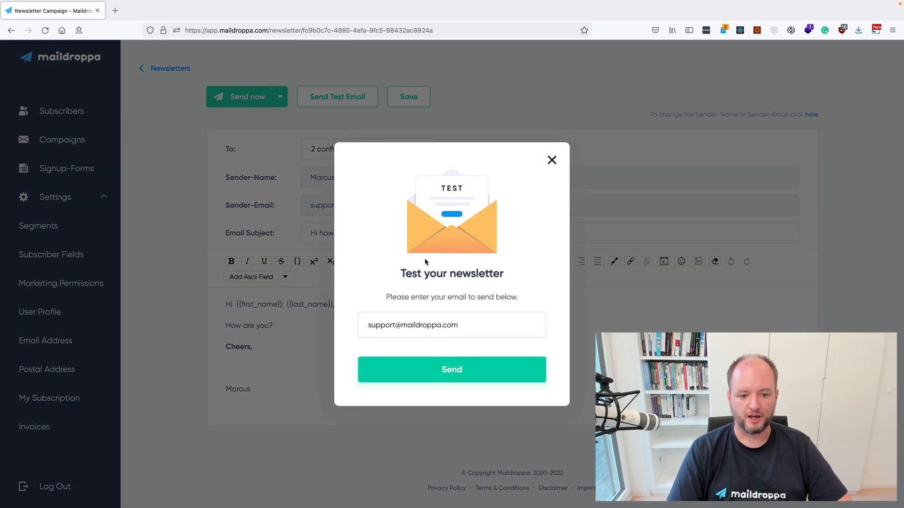
pyautogui.moveTo(466, 324); pyautogui.dragTo(368, 325)
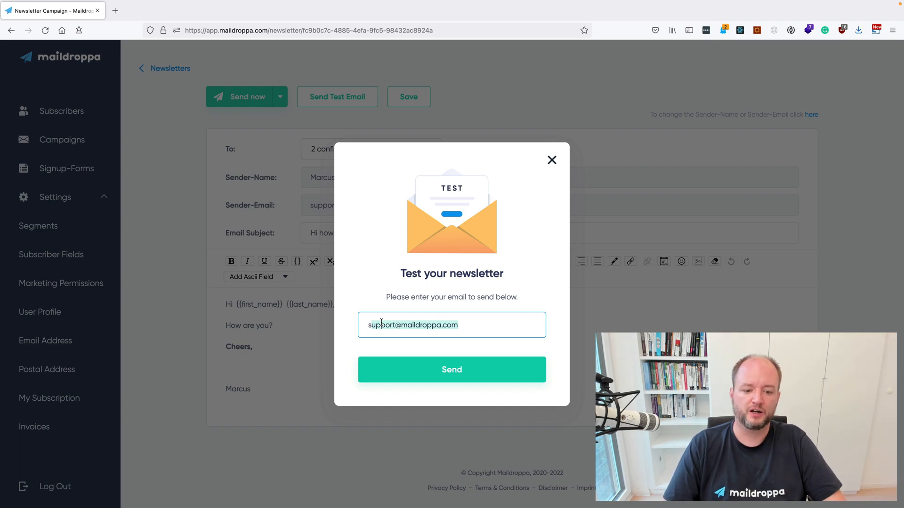
pyautogui.click(451, 370)
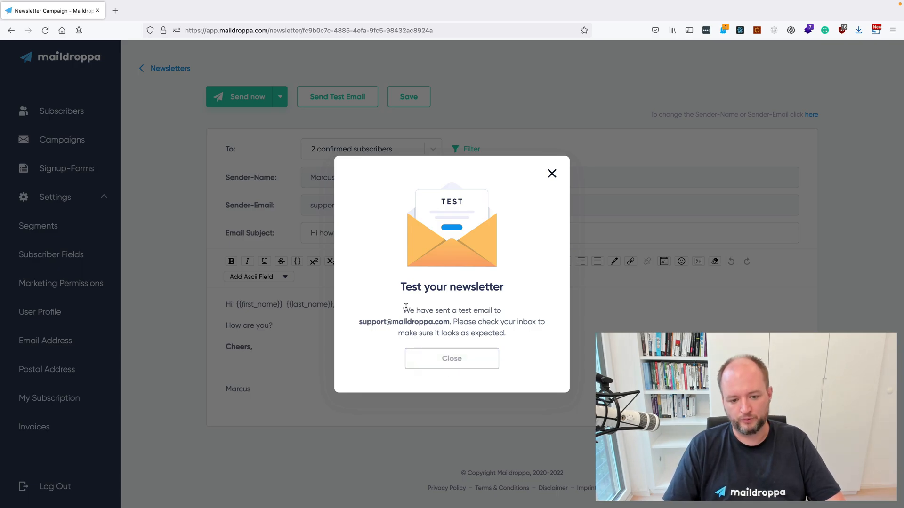
pyautogui.click(447, 358)
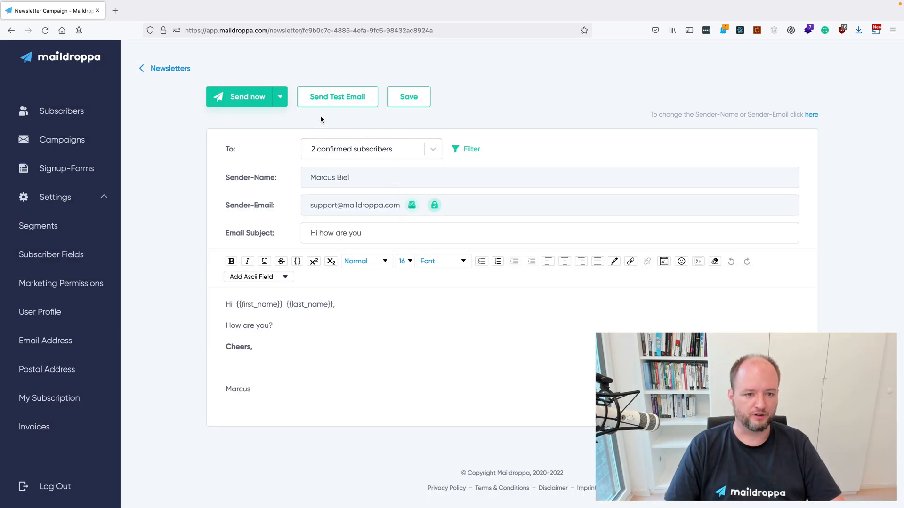
# Schedule the newsletter for August 16th 2022 at 7:00 PM and check the scheduled time in the campaign list
pyautogui.click(282, 100)
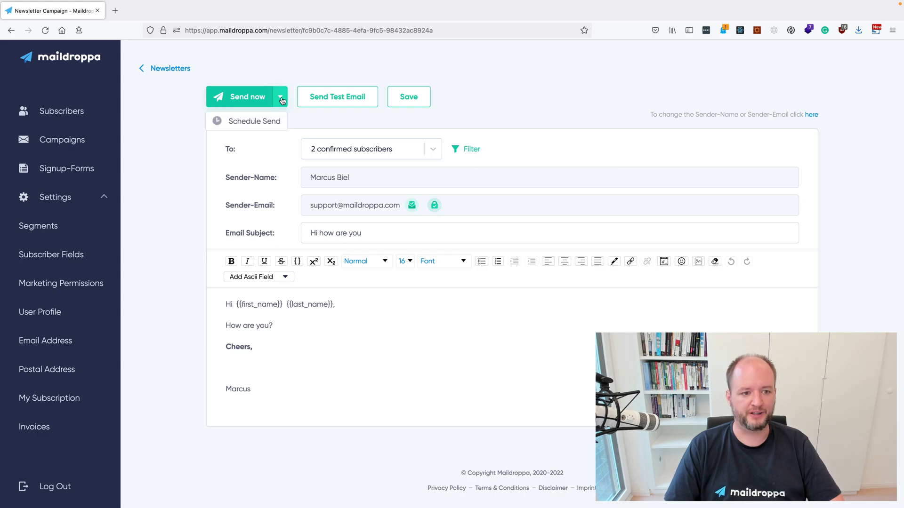
pyautogui.click(267, 122)
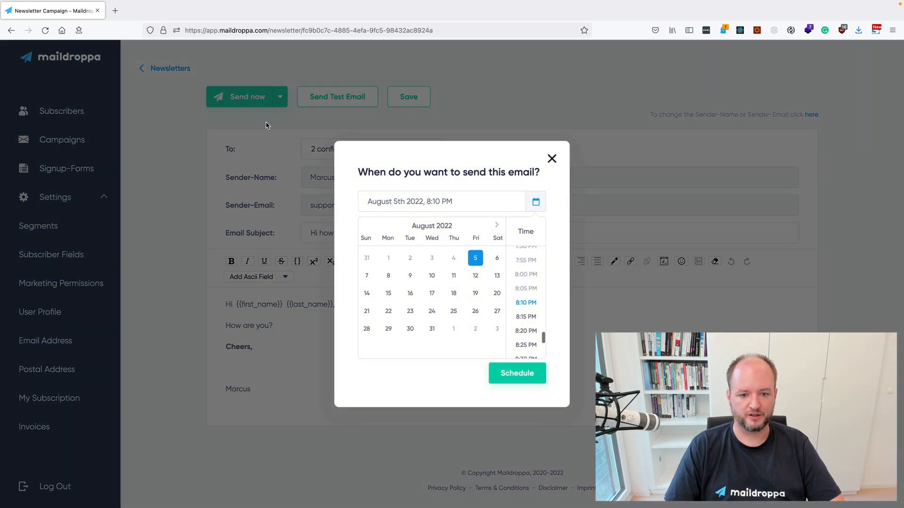
pyautogui.click(409, 293)
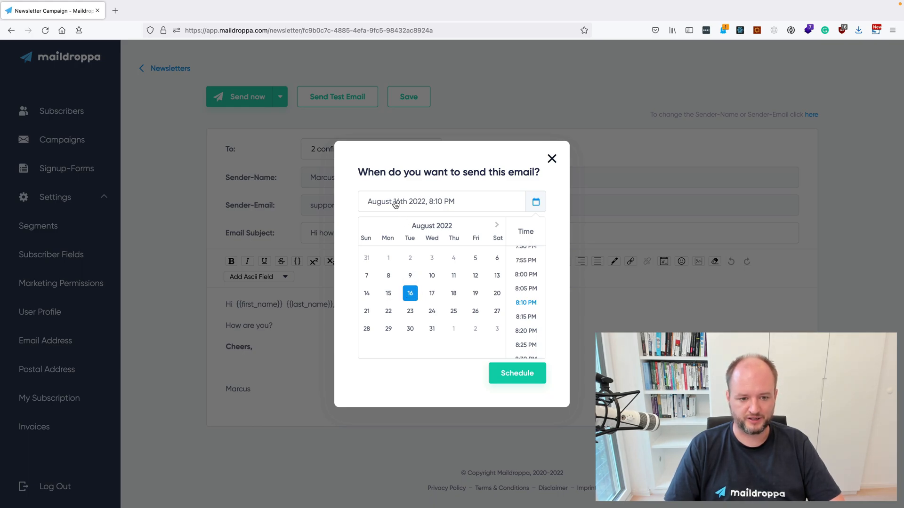
pyautogui.scroll(-2, 536, 343)
pyautogui.scroll(7, 536, 344)
pyautogui.scroll(4, 534, 313)
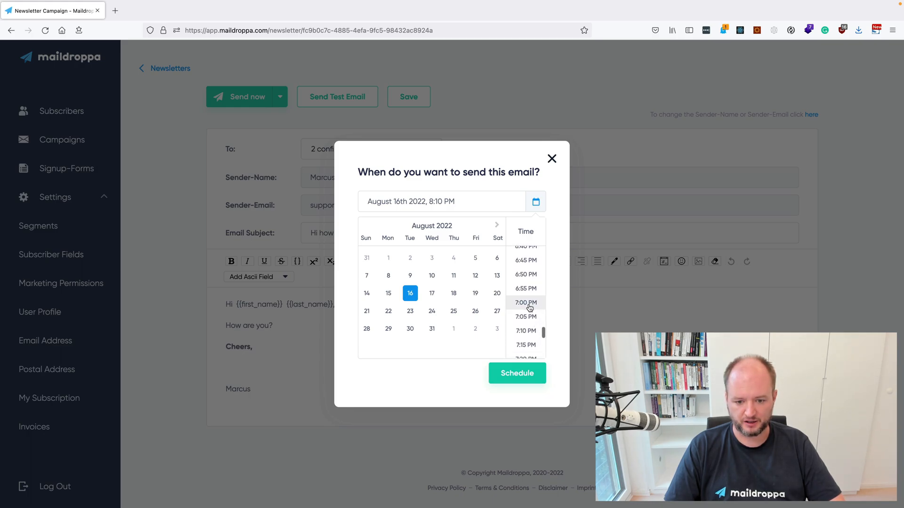
pyautogui.click(529, 304)
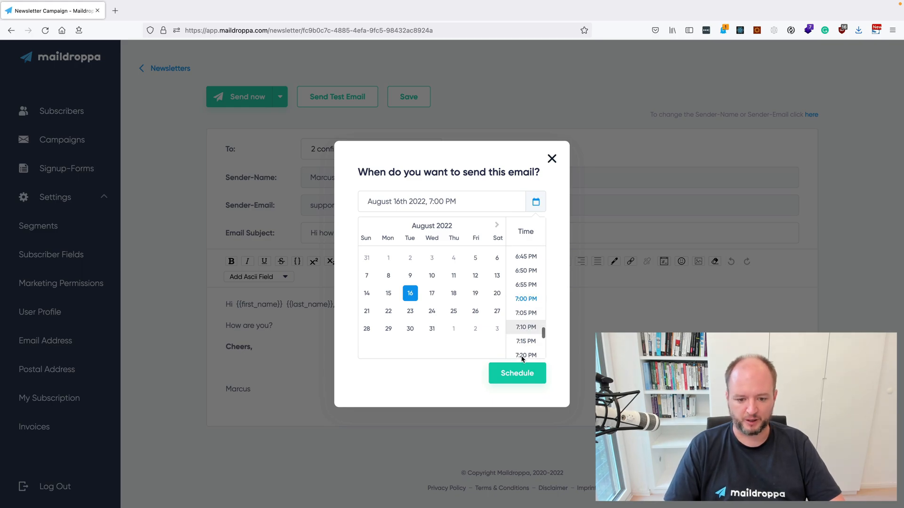
pyautogui.click(518, 375)
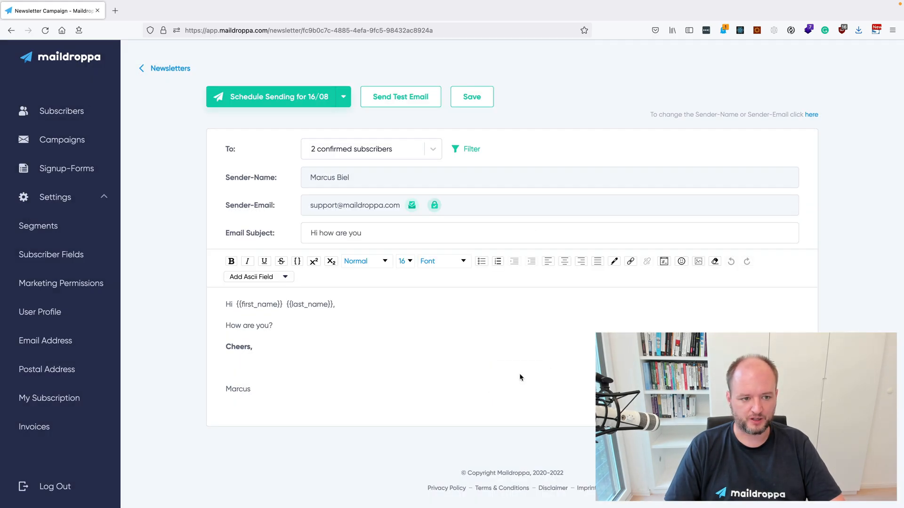
pyautogui.click(273, 98)
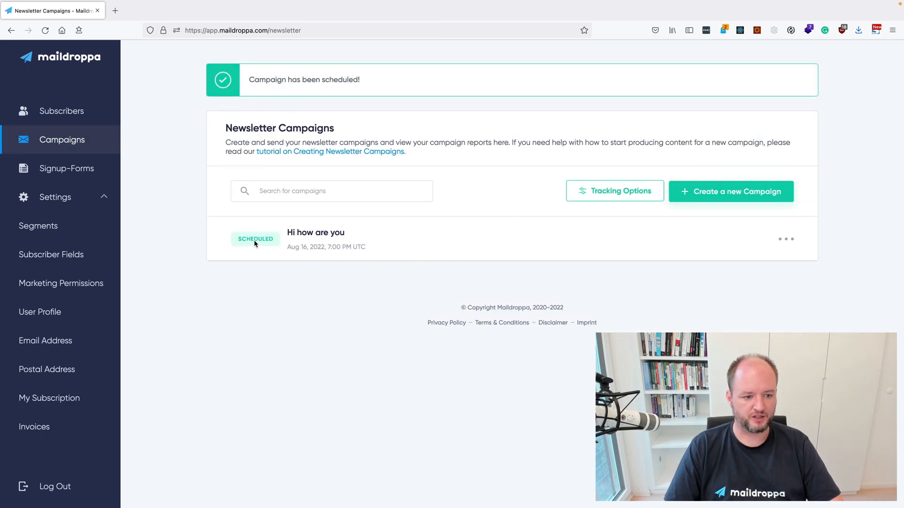
pyautogui.moveTo(288, 247); pyautogui.dragTo(306, 250)
pyautogui.click(331, 210)
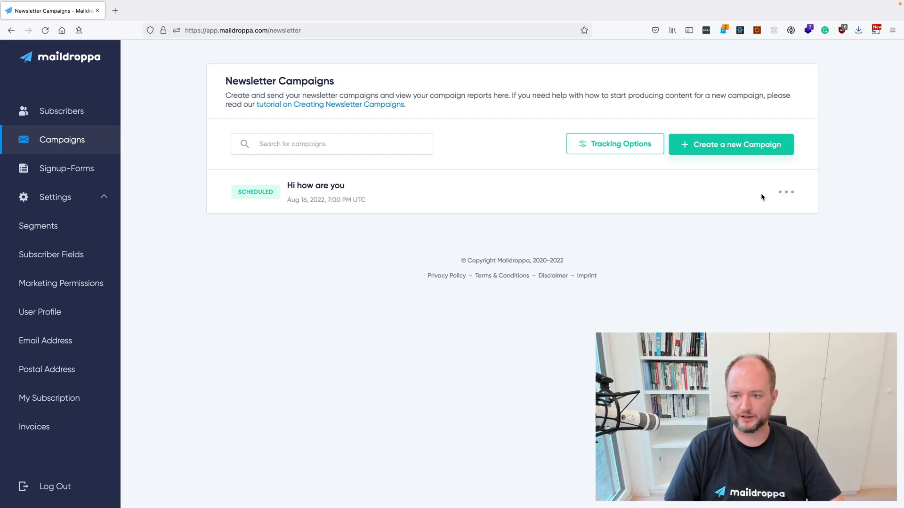
# Reschedule the "Hi how are you" campaign to August 5th 2022 at 8:20 PM
pyautogui.click(786, 192)
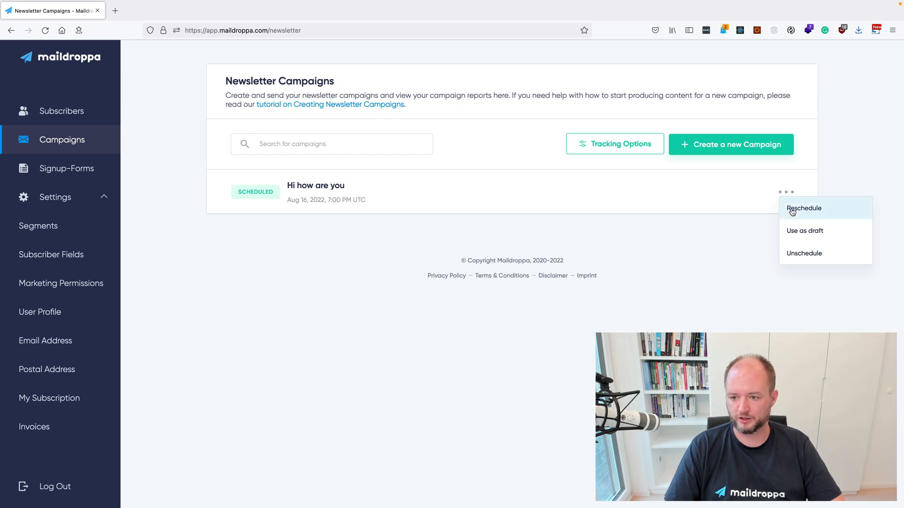
pyautogui.click(792, 212)
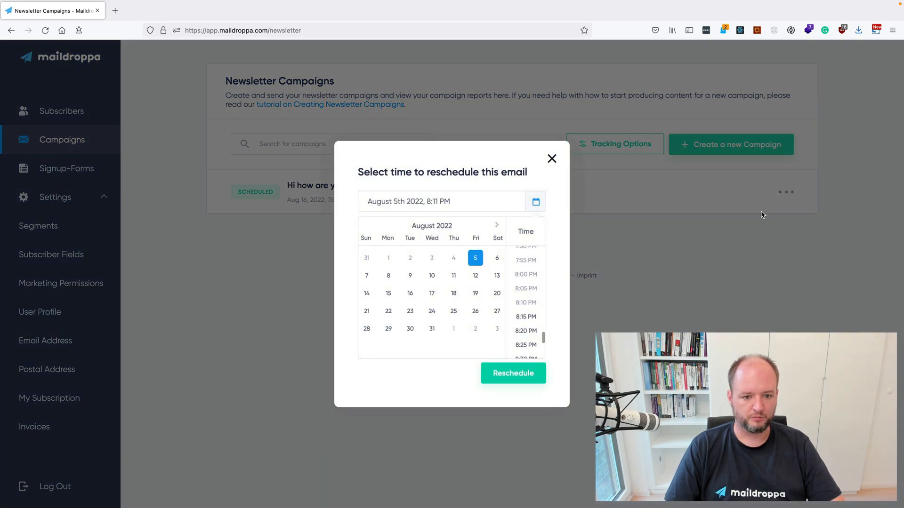
pyautogui.scroll(-2, 521, 306)
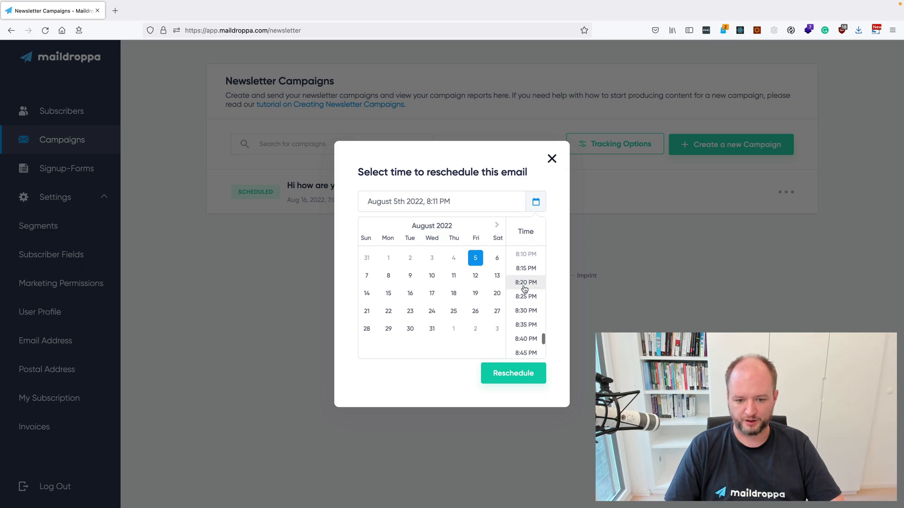
pyautogui.click(524, 283)
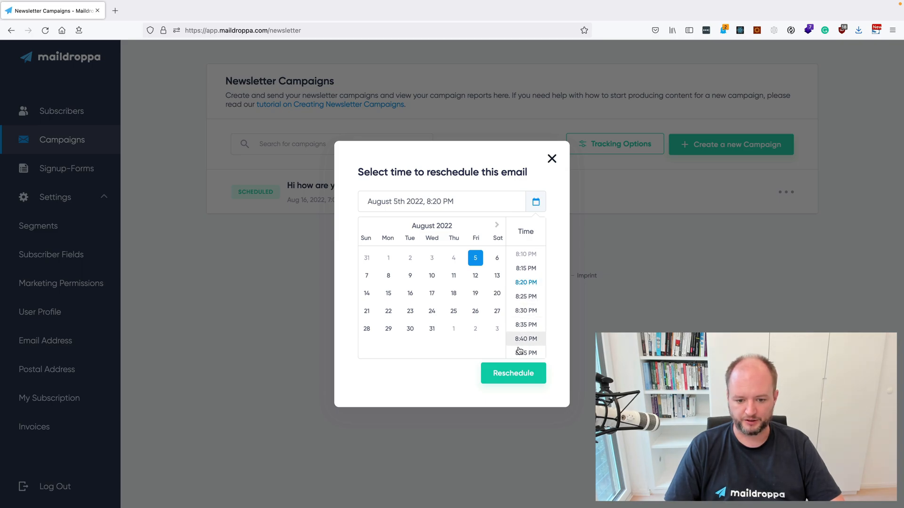
pyautogui.click(520, 374)
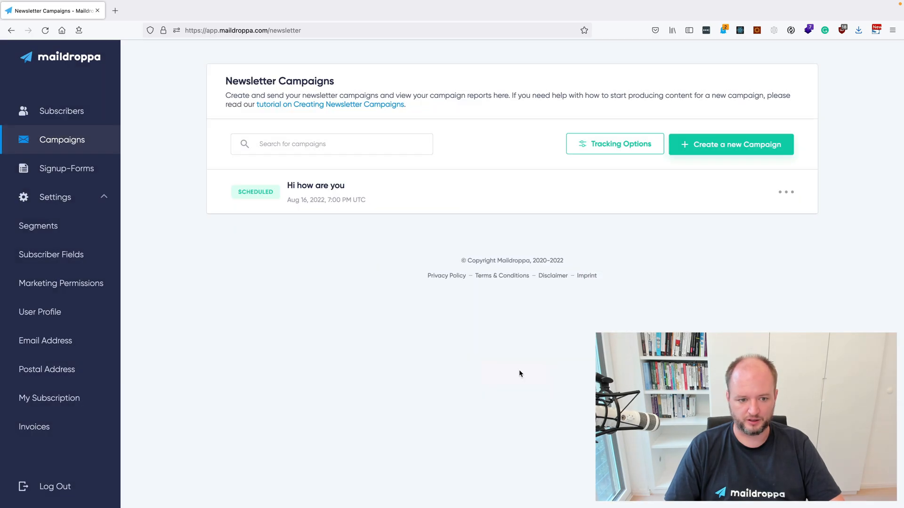
# Unschedule the "Hi how are you" campaign, then reopen the draft and send it immediately to the confirmed subscribers
pyautogui.click(780, 193)
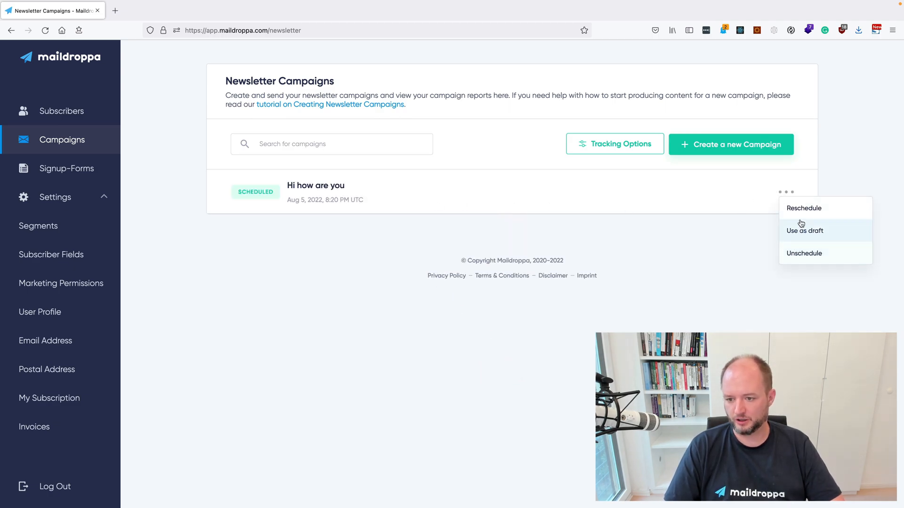
pyautogui.click(802, 254)
pyautogui.click(780, 188)
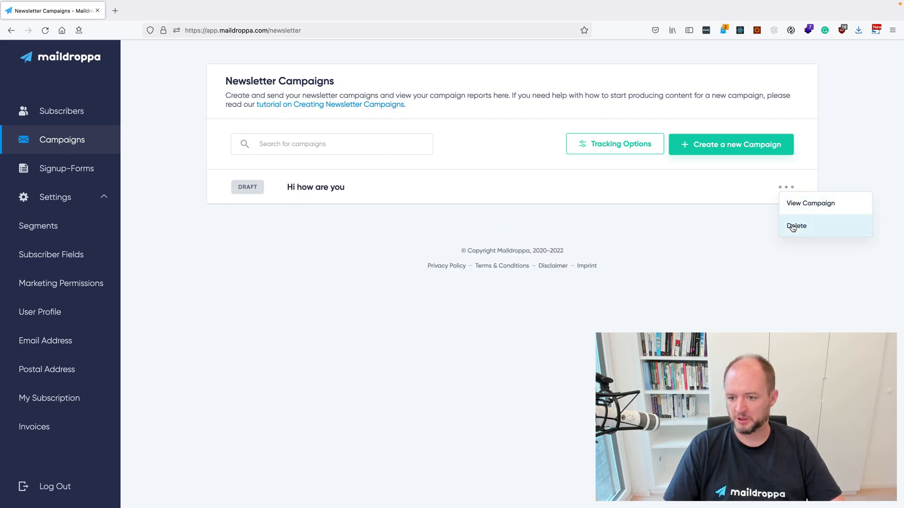
pyautogui.click(795, 207)
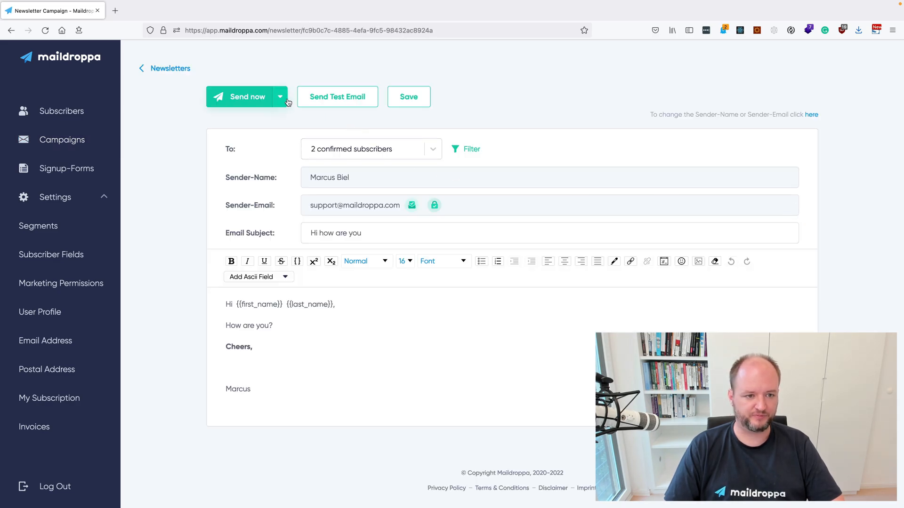
pyautogui.click(249, 100)
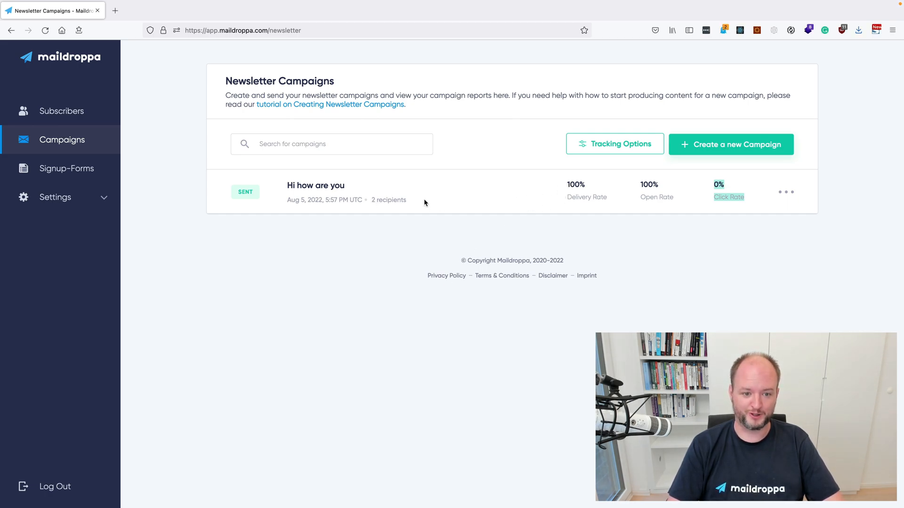
# Examine the delivery, open and click rates of the sent "Hi how are you" campaign
pyautogui.moveTo(565, 184); pyautogui.dragTo(679, 197)
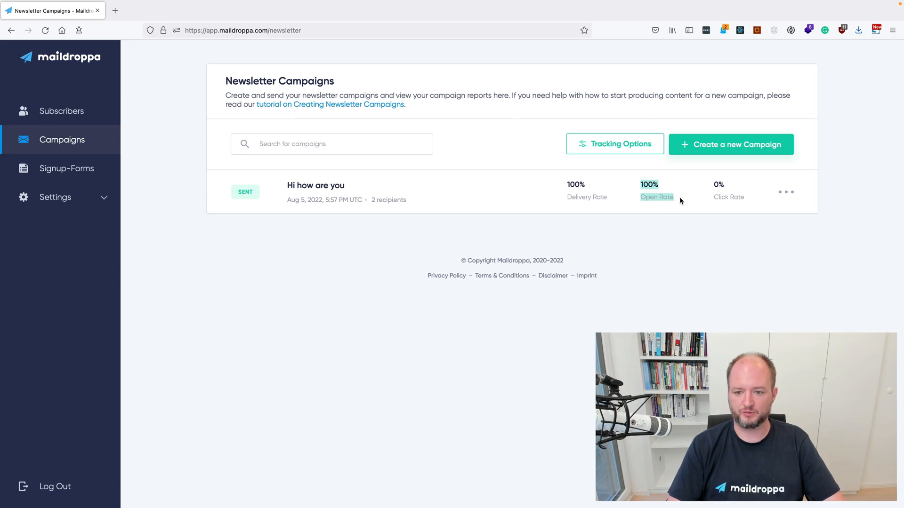
pyautogui.click(716, 184)
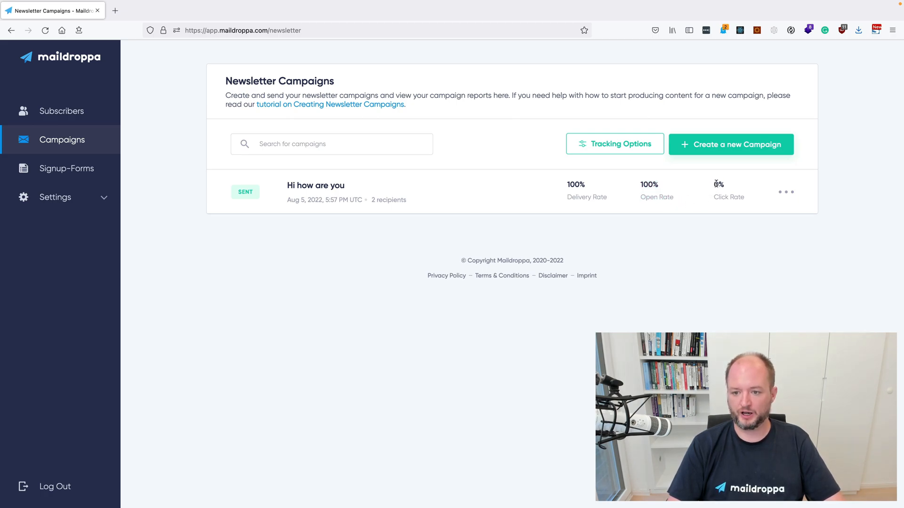
pyautogui.moveTo(736, 193); pyautogui.dragTo(743, 197)
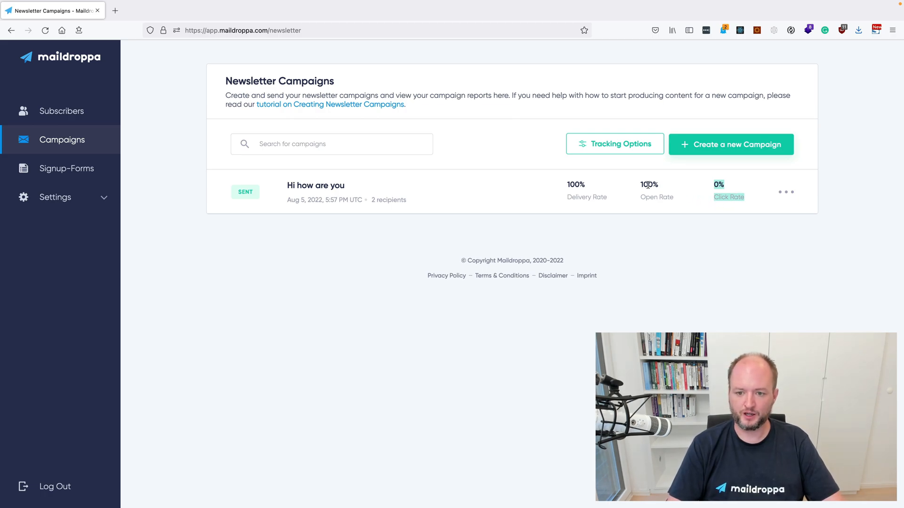
pyautogui.moveTo(640, 184); pyautogui.dragTo(700, 198)
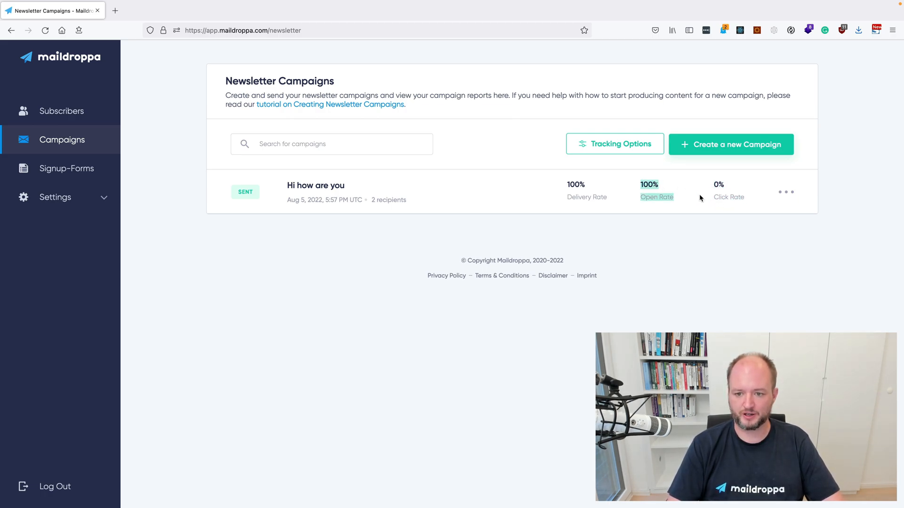
# Review the open and click tracking options without changing them and open the report of the sent "Hi how are you" campaign
pyautogui.click(620, 147)
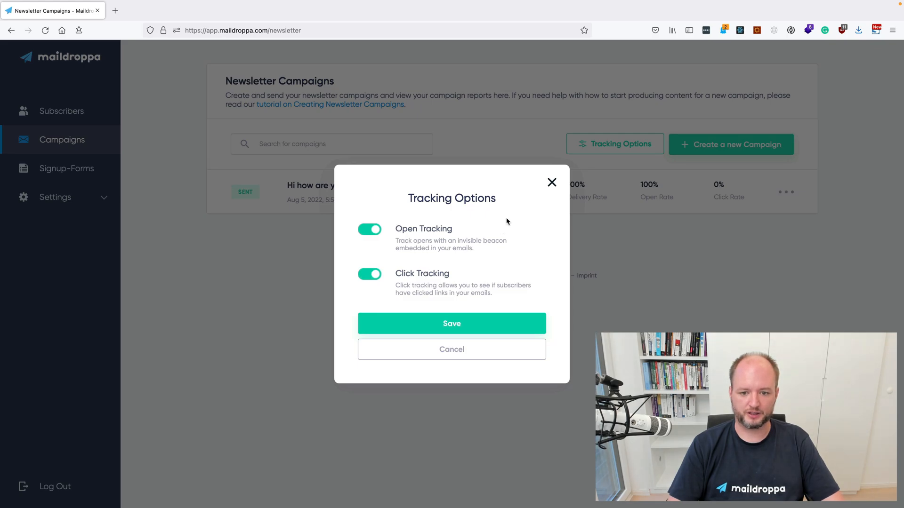
pyautogui.click(550, 183)
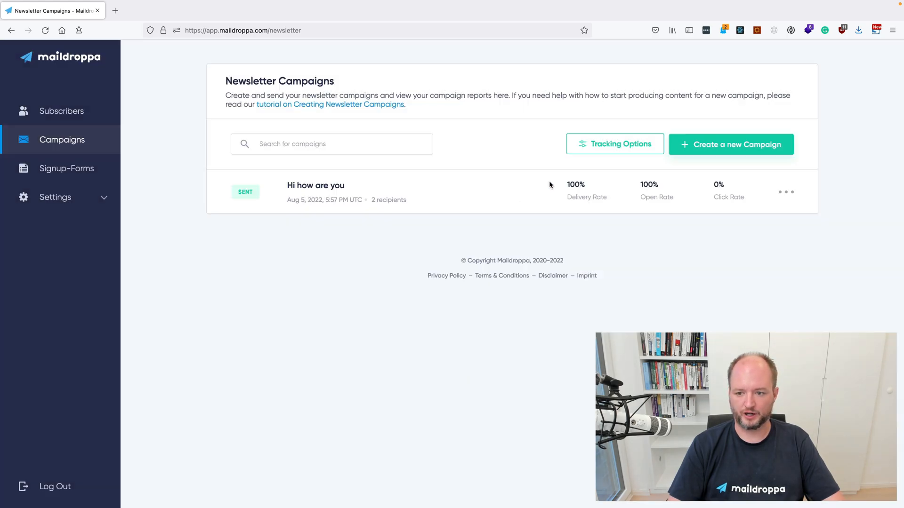
pyautogui.click(785, 192)
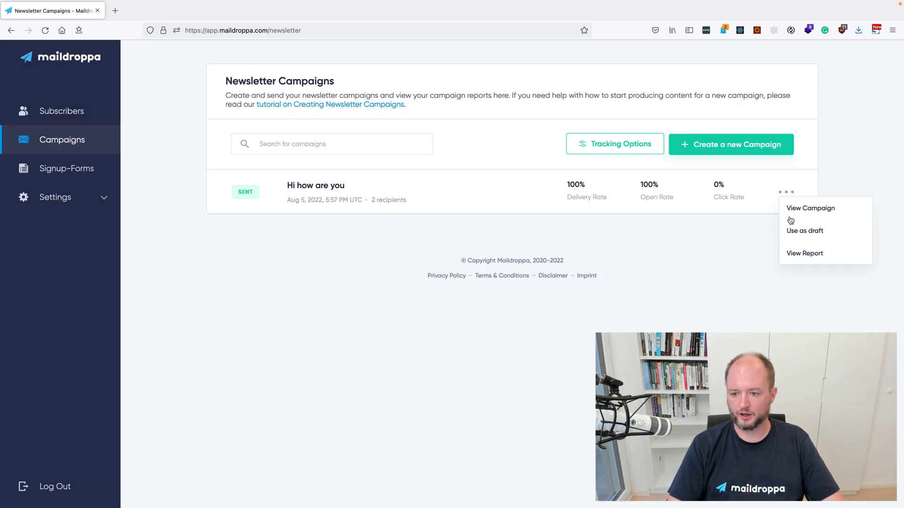
pyautogui.click(801, 254)
pyautogui.scroll(-1, 456, 291)
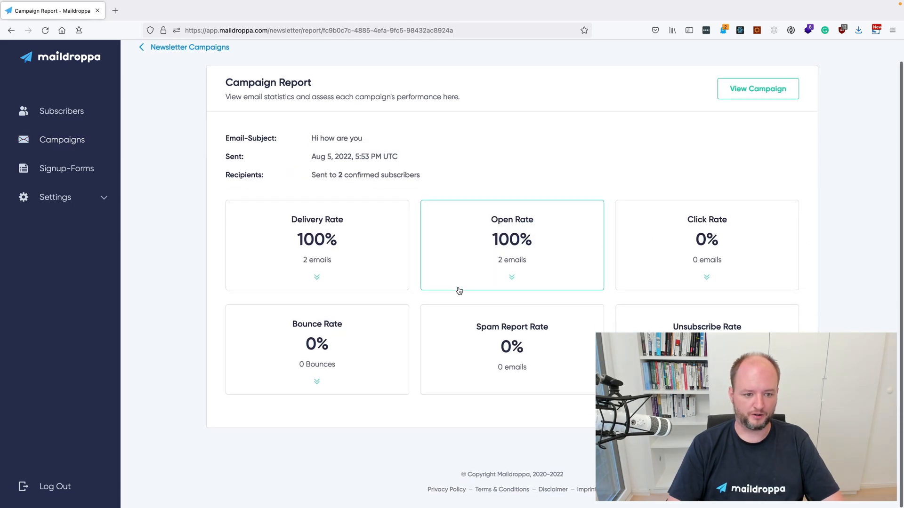
# Expand the Delivery Rate details in the campaign report and examine the delivered, delayed and rejected figures
pyautogui.click(318, 281)
pyautogui.scroll(-2, 337, 284)
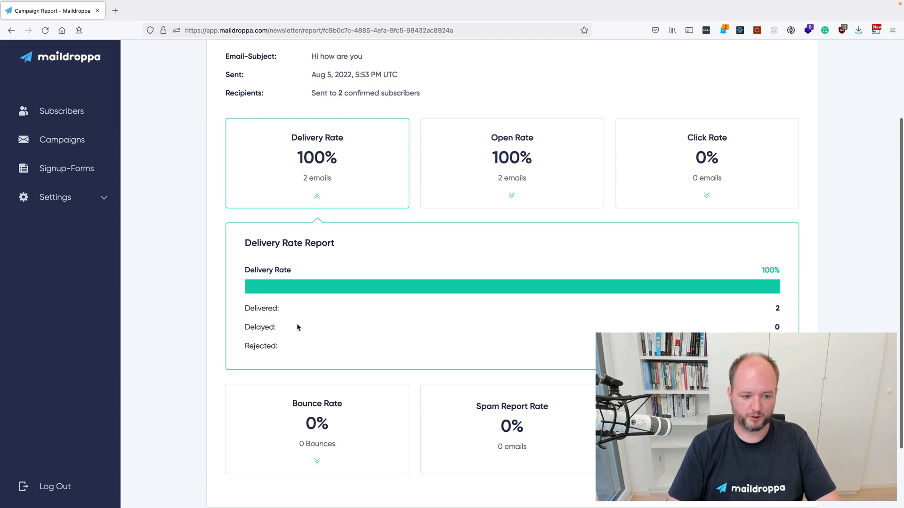
pyautogui.scroll(-3, 439, 345)
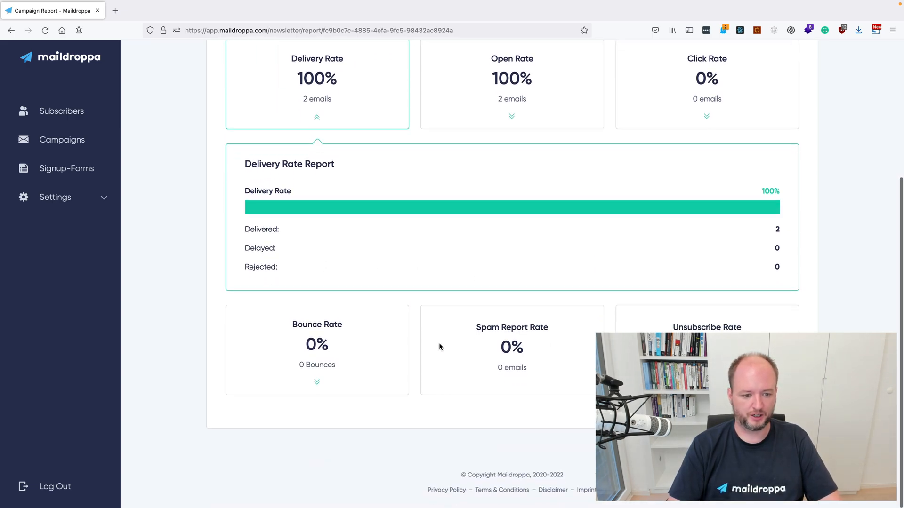
pyautogui.scroll(3, 402, 367)
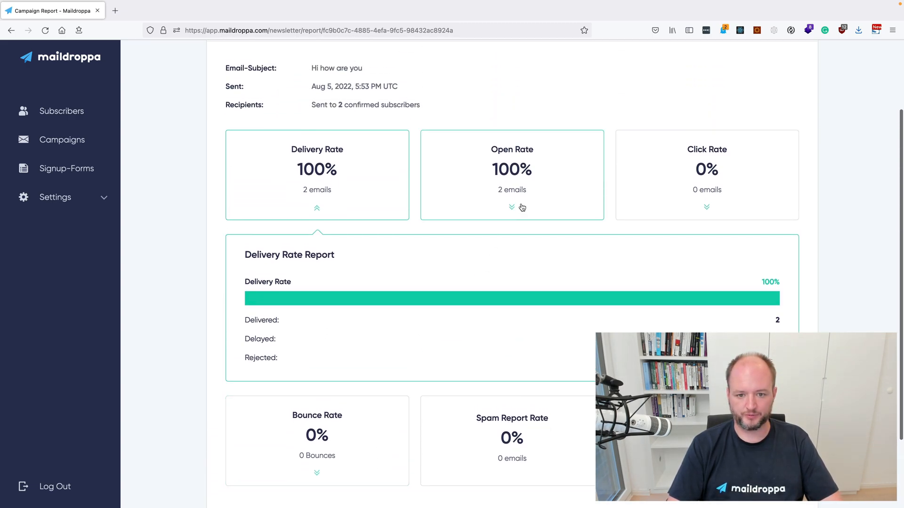
# Expand the Open Rate details, compare the unique and total opens, and collapse the details again
pyautogui.click(514, 207)
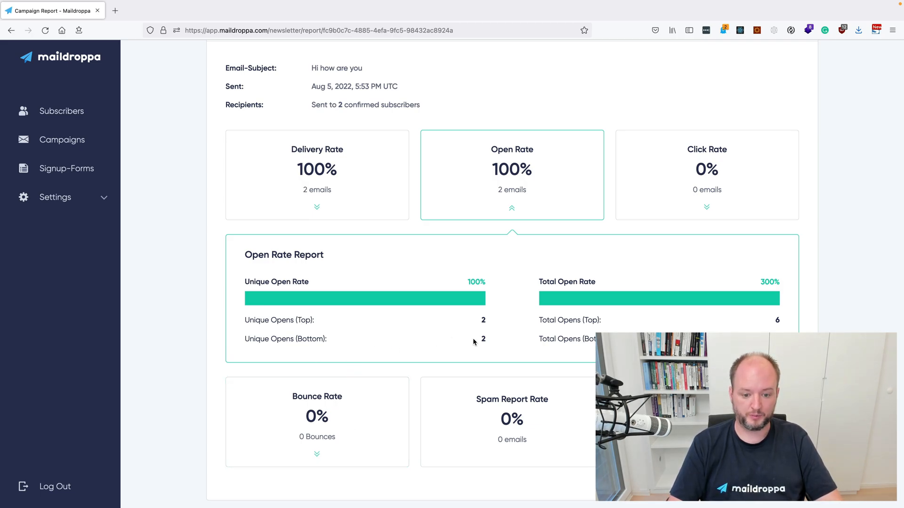
pyautogui.moveTo(487, 341); pyautogui.dragTo(306, 341)
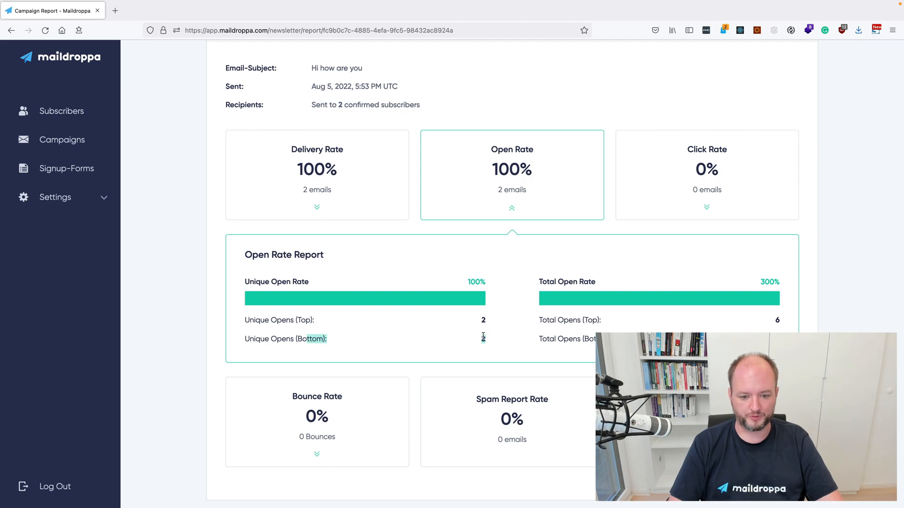
pyautogui.click(483, 319)
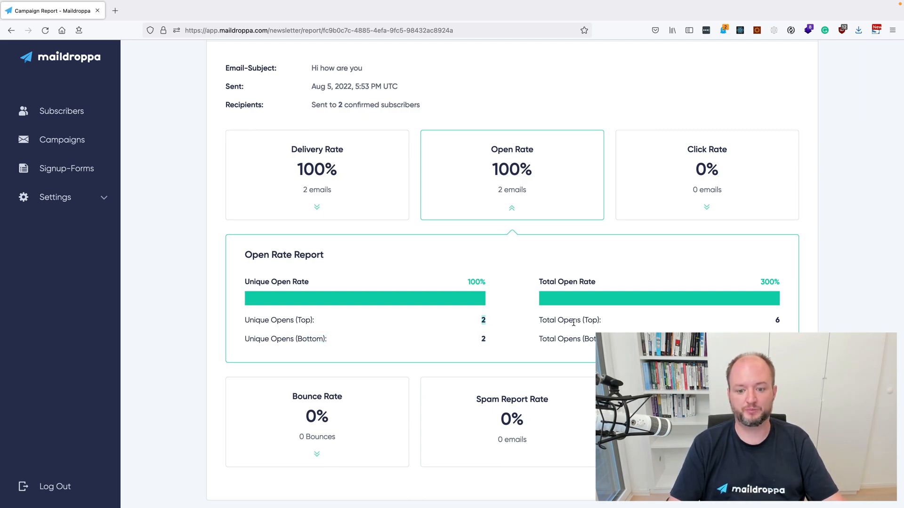
pyautogui.moveTo(537, 323); pyautogui.dragTo(574, 320)
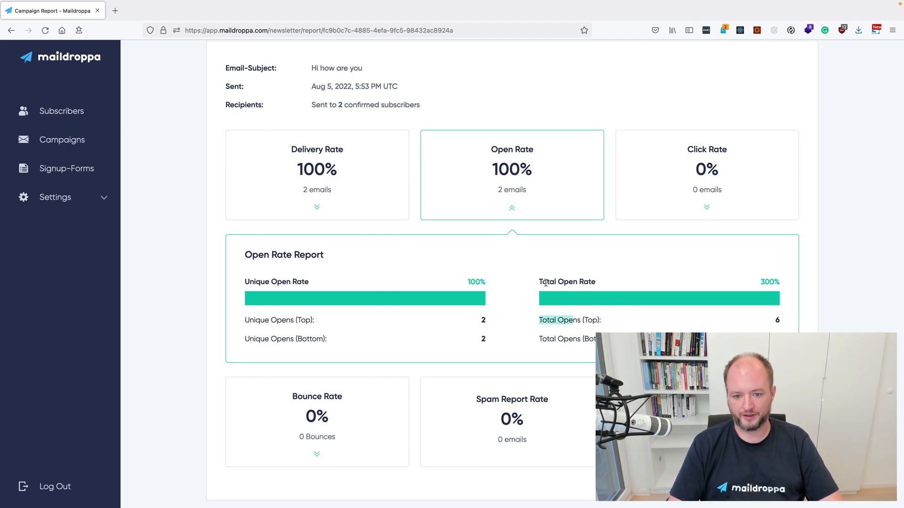
pyautogui.moveTo(539, 282); pyautogui.dragTo(621, 285)
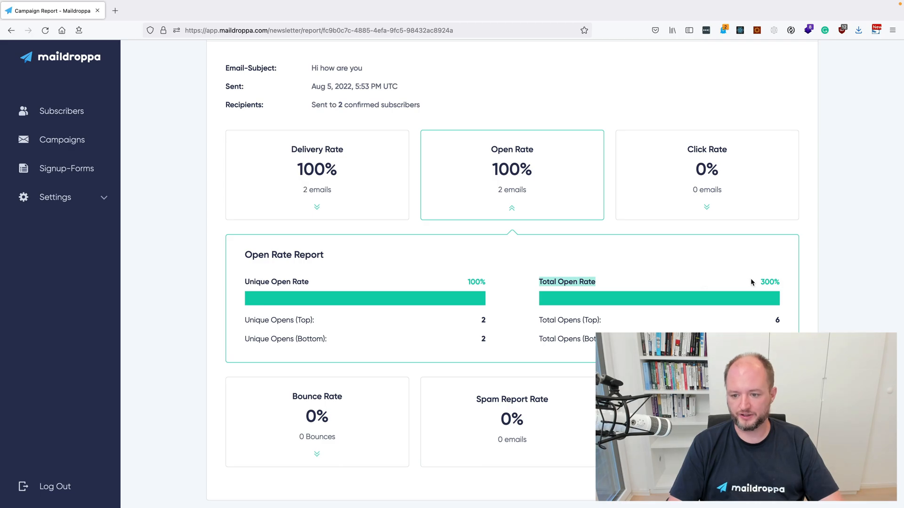
pyautogui.moveTo(751, 282); pyautogui.dragTo(784, 283)
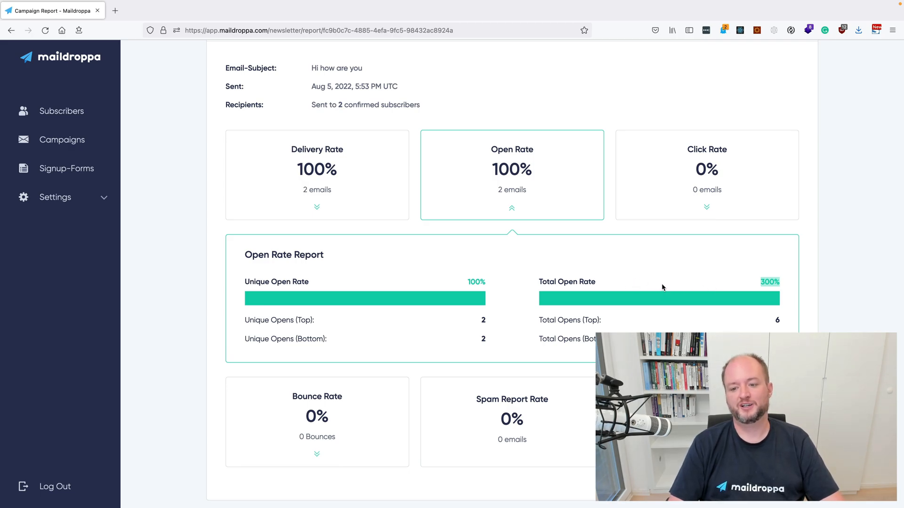
pyautogui.click(513, 210)
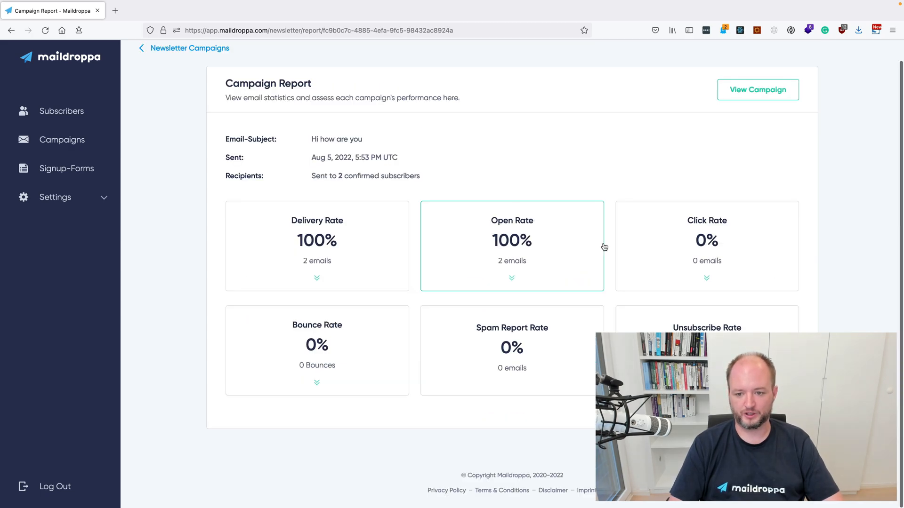
# Expand the Click Rate details and examine the unique click rate, total clicks and click to open rate
pyautogui.click(708, 277)
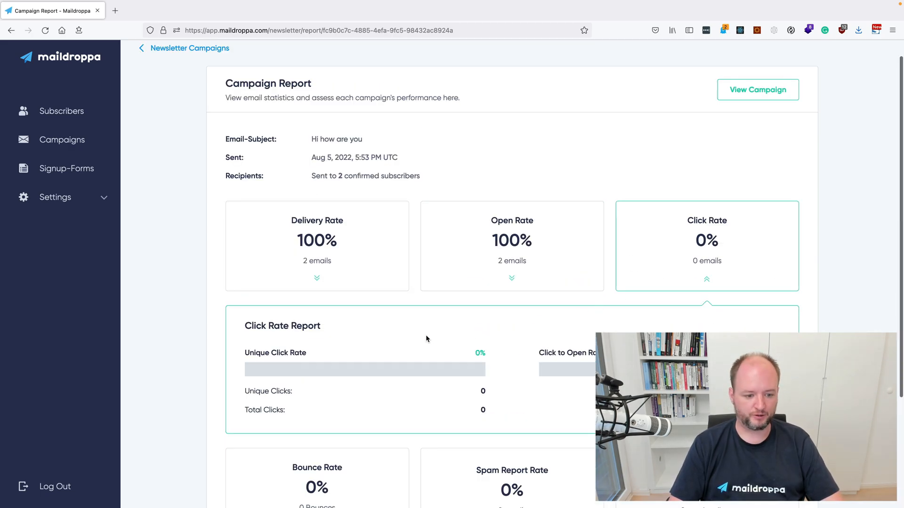
pyautogui.scroll(-3, 426, 339)
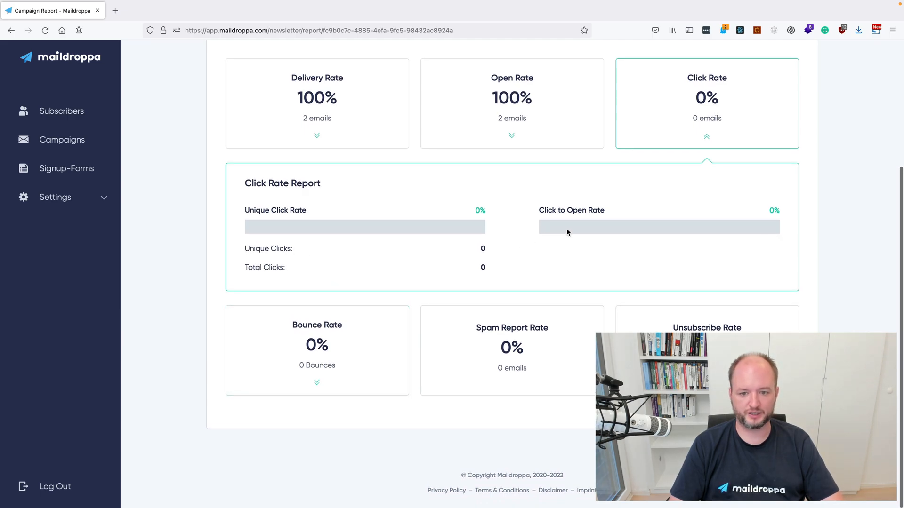
pyautogui.scroll(2, 573, 213)
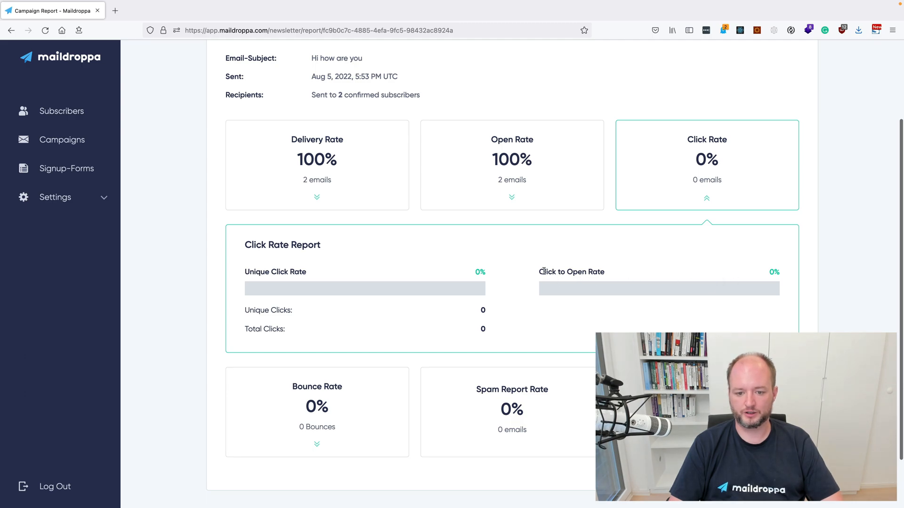
pyautogui.scroll(-2, 574, 275)
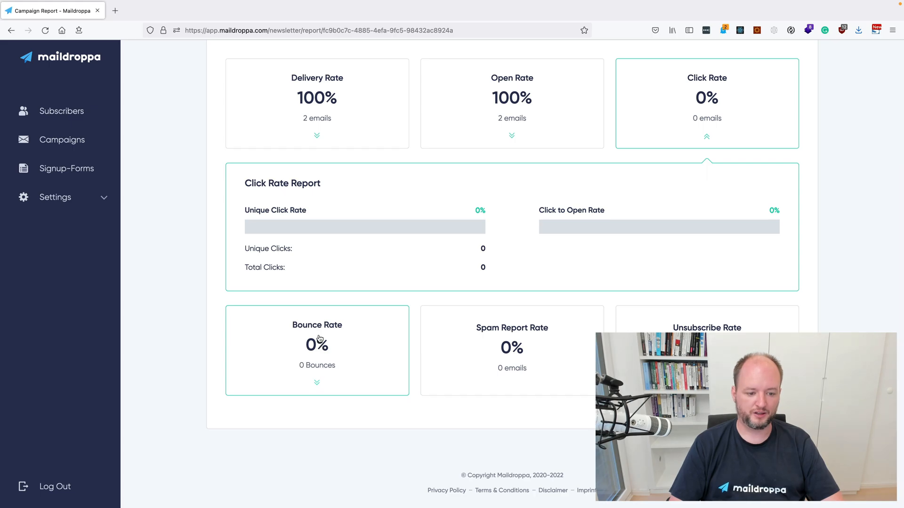
# Expand the Bounce Rate details and examine the breakdown from soft bounces through undetermined bounces
pyautogui.click(317, 382)
pyautogui.scroll(-2, 277, 334)
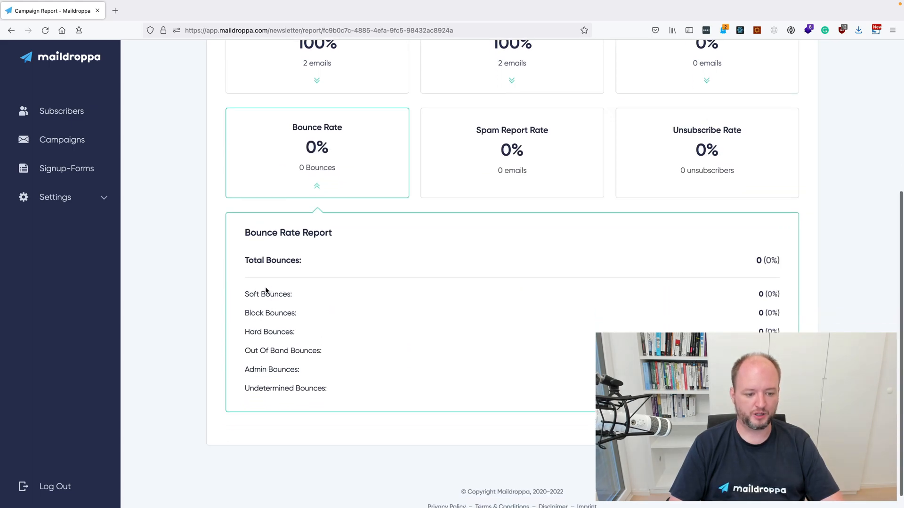
pyautogui.moveTo(254, 293); pyautogui.dragTo(340, 396)
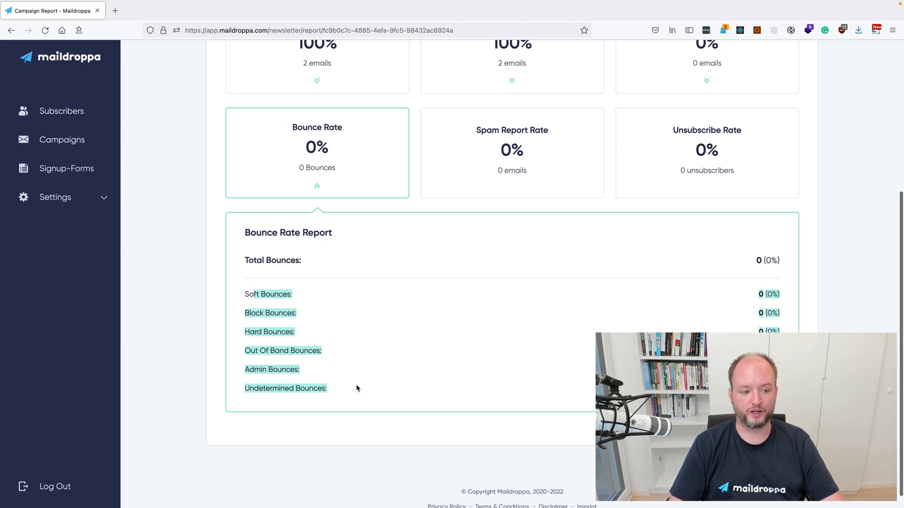
pyautogui.scroll(4, 355, 384)
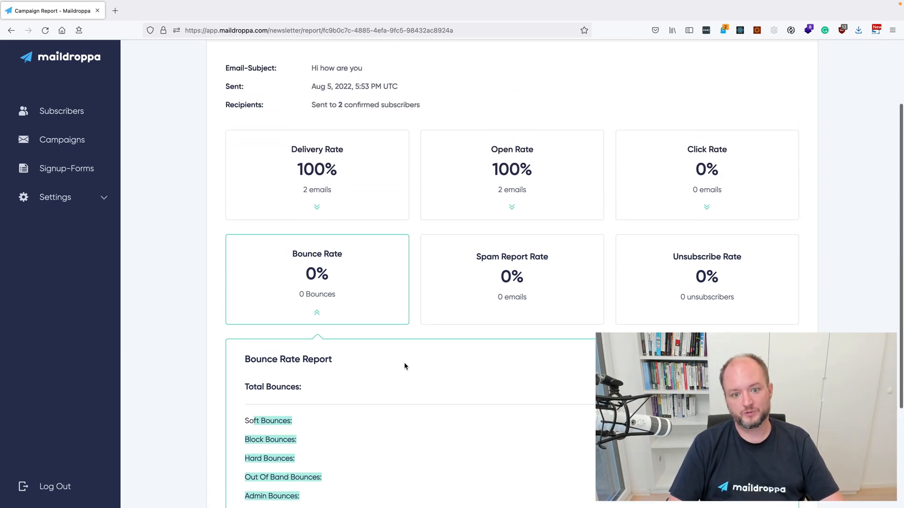
pyautogui.scroll(3, 442, 353)
pyautogui.scroll(1, 453, 348)
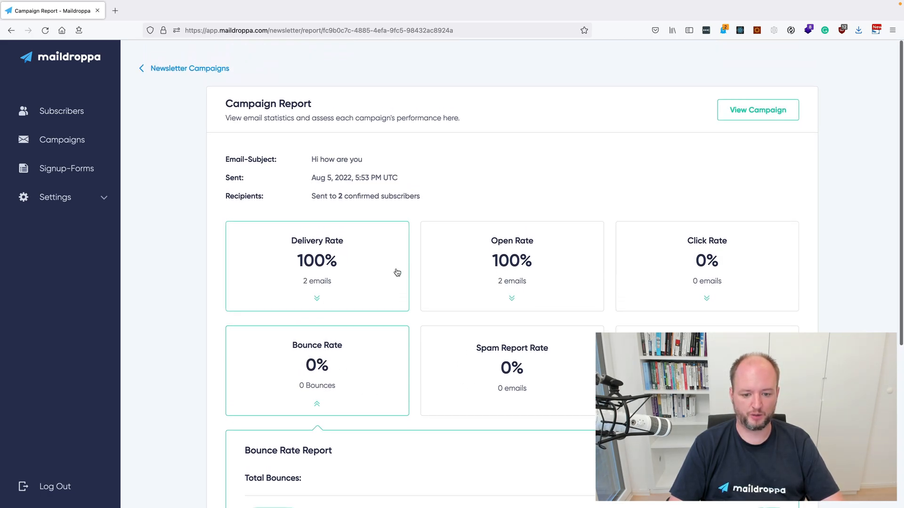
# Examine the Spam Report Rate and Unsubscribe Rate in the campaign report
pyautogui.scroll(-2, 544, 353)
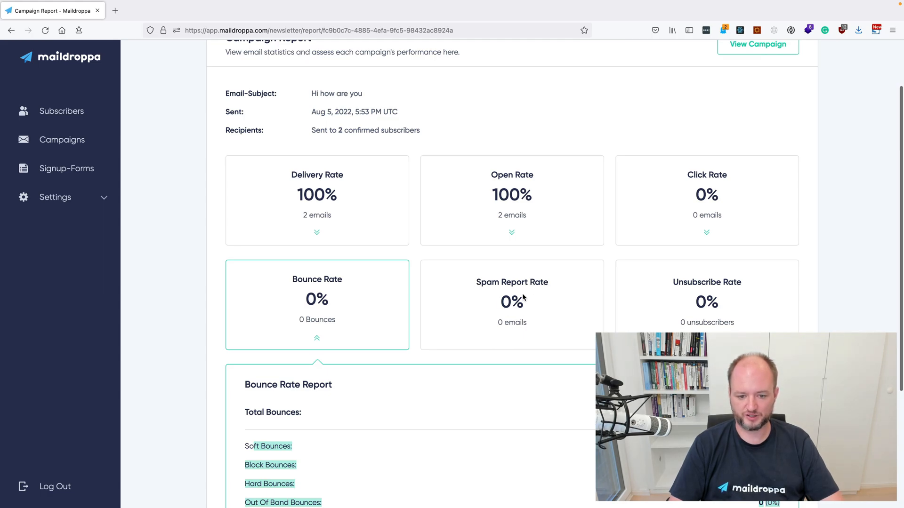
pyautogui.moveTo(673, 283); pyautogui.dragTo(717, 322)
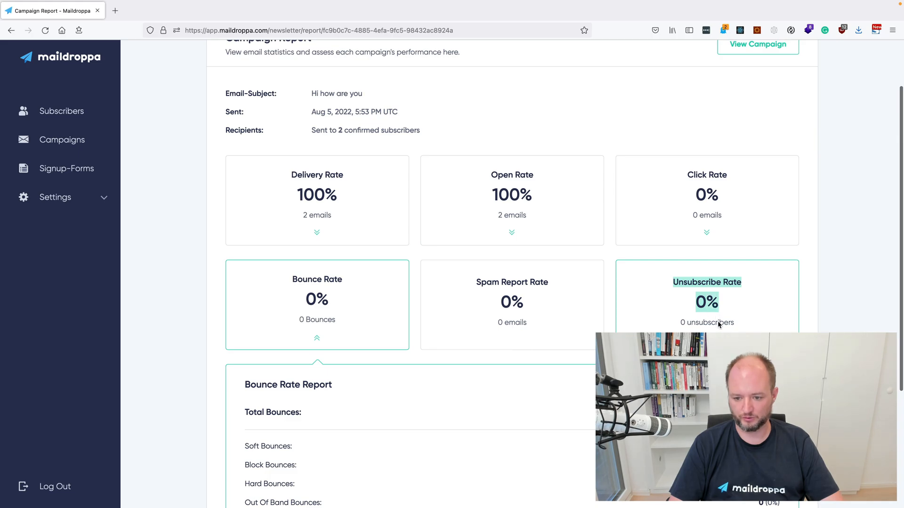
pyautogui.scroll(-4, 717, 322)
pyautogui.scroll(5, 718, 325)
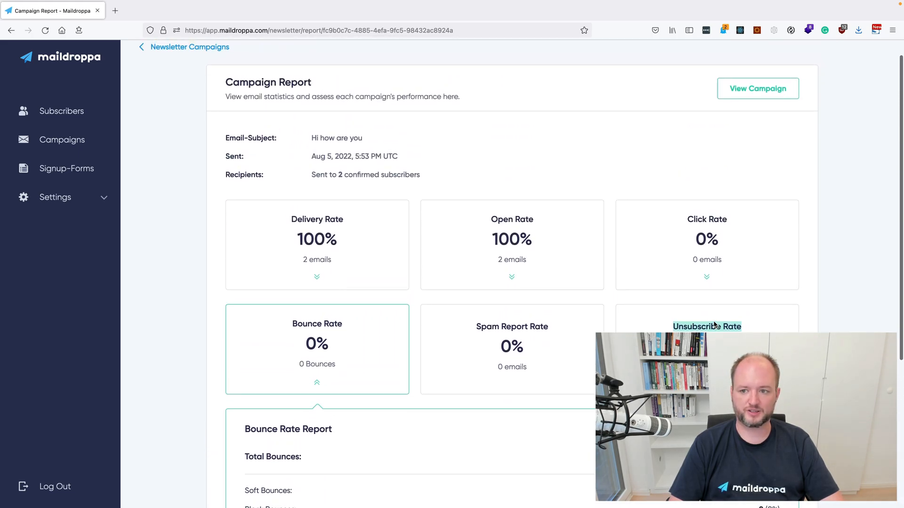
pyautogui.scroll(1, 574, 240)
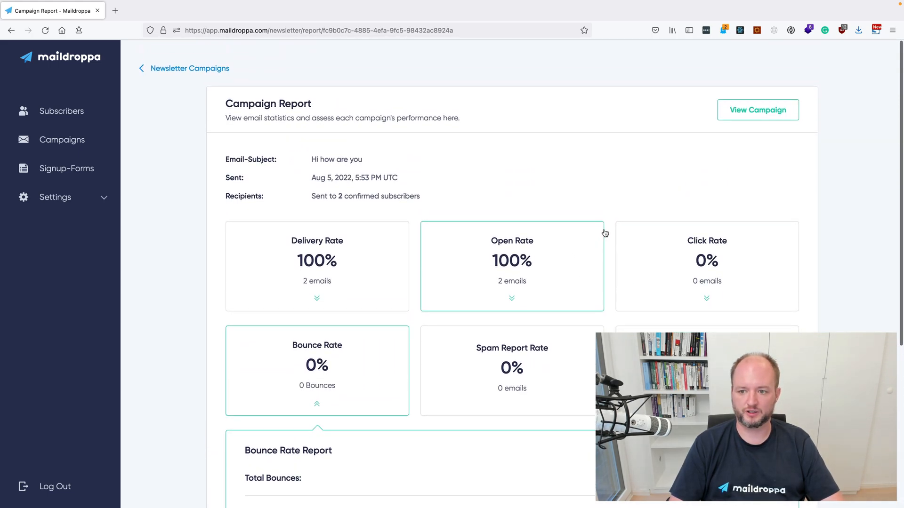
# View the sent campaign from its report and read through the email body with its name placeholders
pyautogui.click(749, 112)
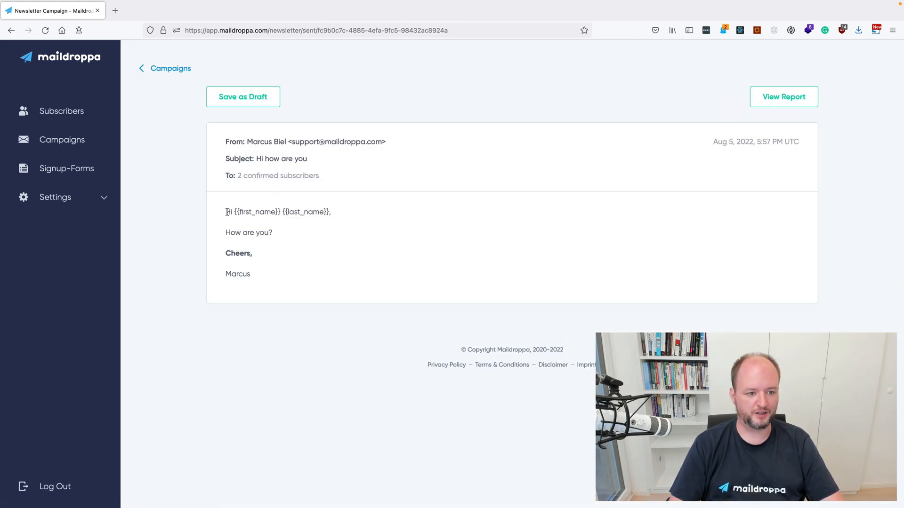
pyautogui.moveTo(226, 211); pyautogui.dragTo(292, 280)
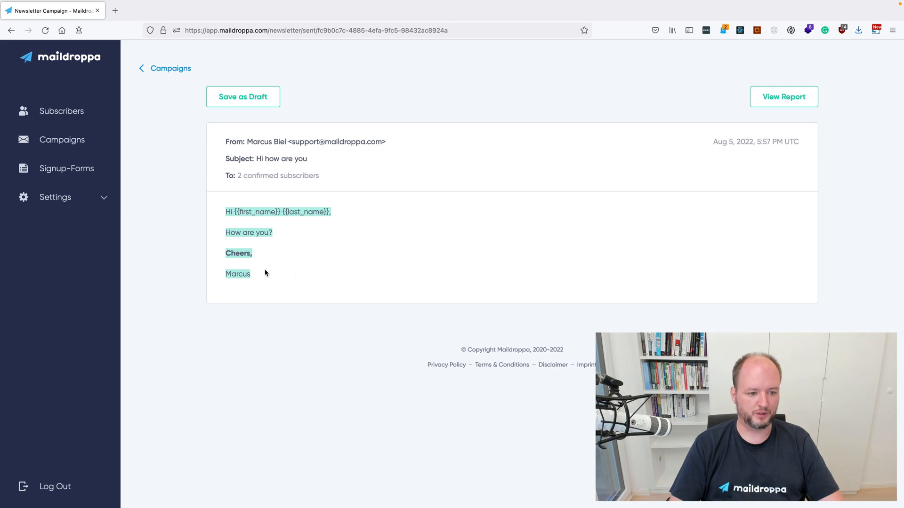
pyautogui.click(246, 212)
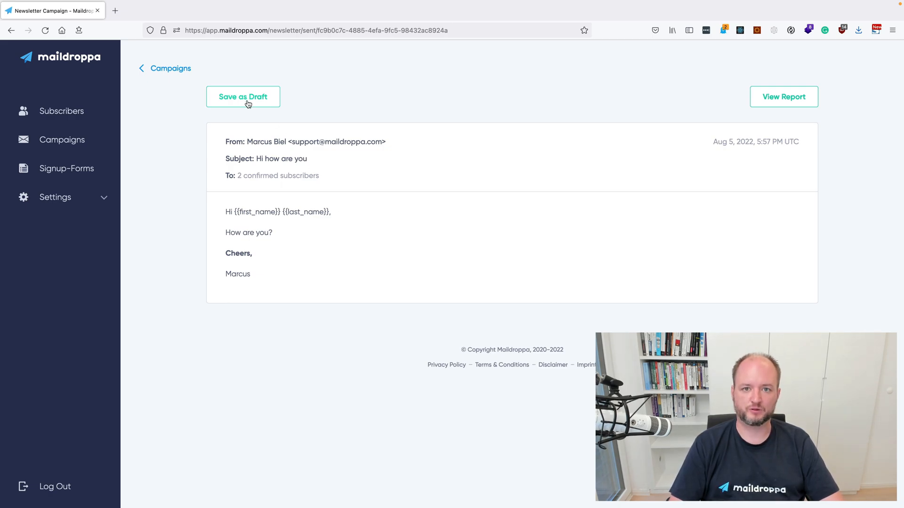
# Return to the newsletter campaign list and start a search for campaigns
pyautogui.click(170, 70)
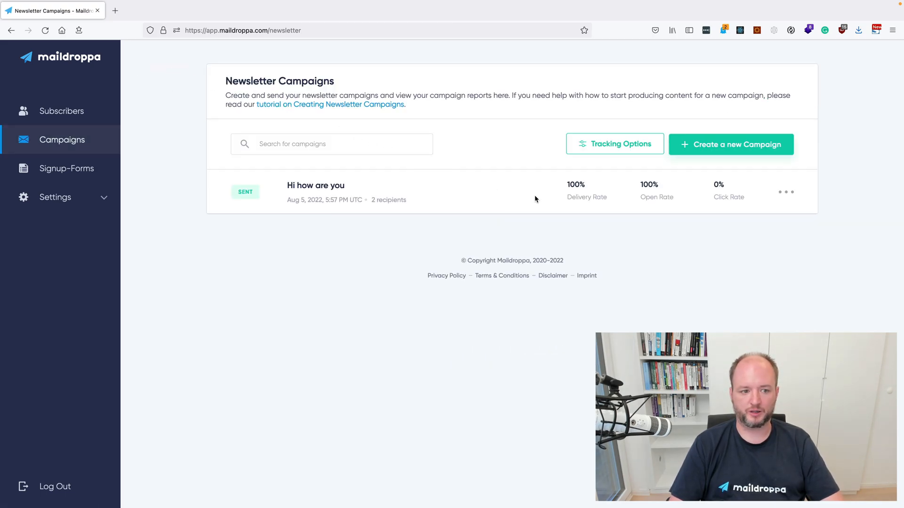
pyautogui.click(338, 144)
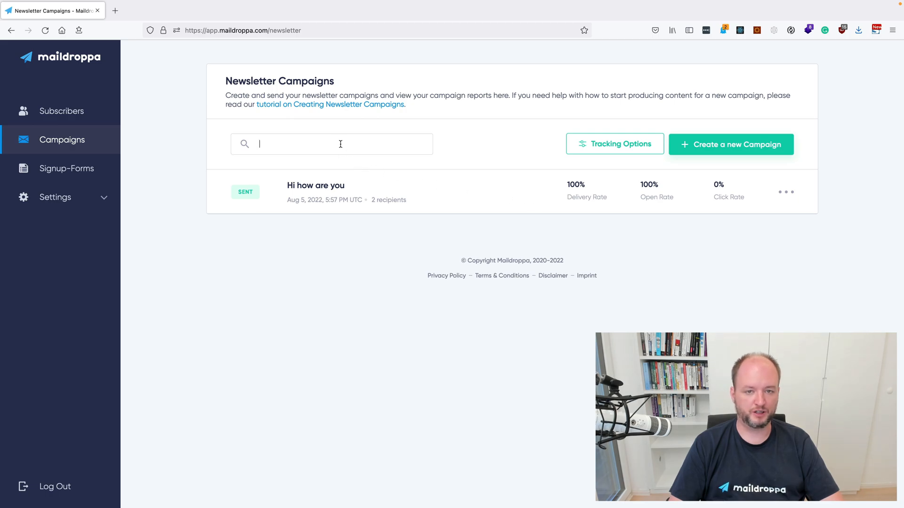